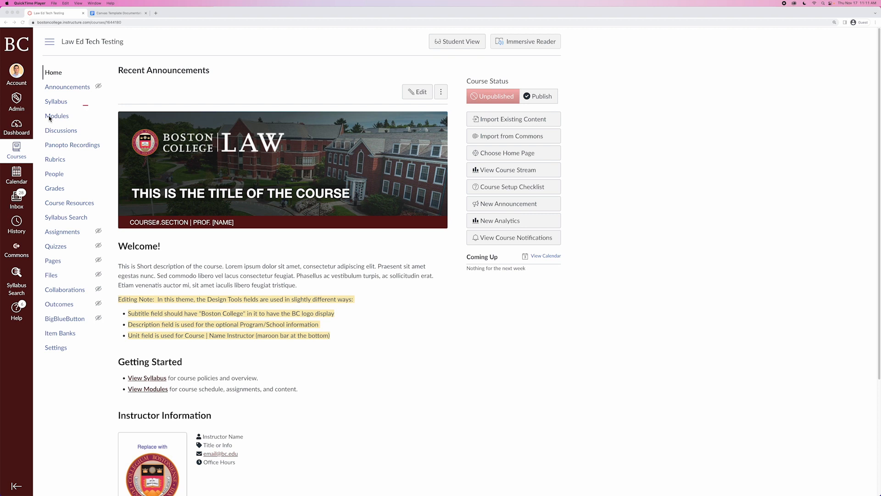
# Open the course's Modules page and scroll through its modules.
pyautogui.click(81, 123)
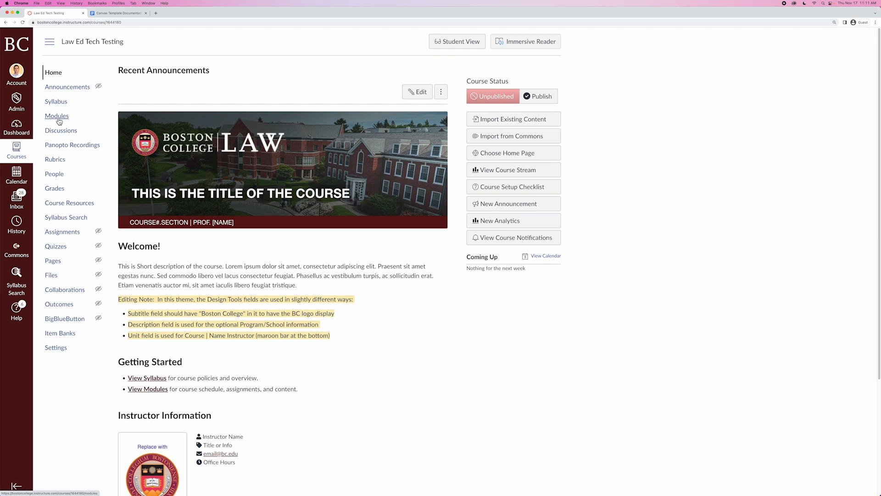
pyautogui.click(58, 120)
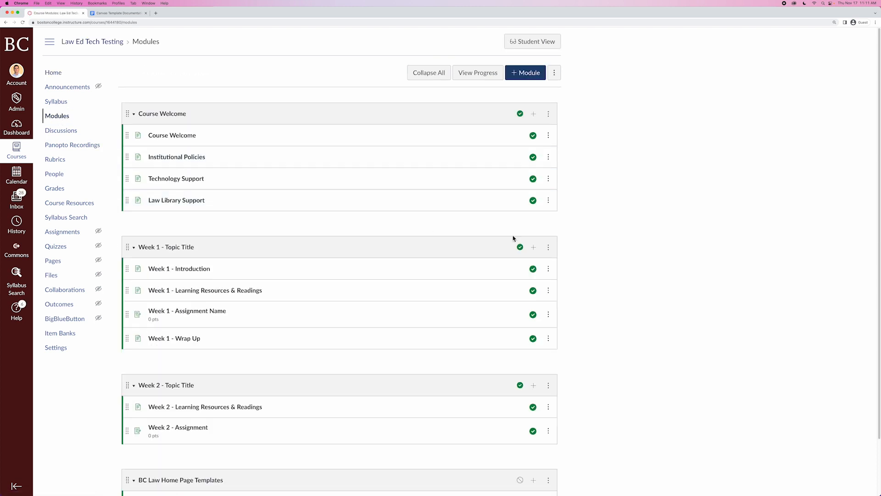
pyautogui.scroll(-1, 614, 256)
pyautogui.scroll(-3, 613, 255)
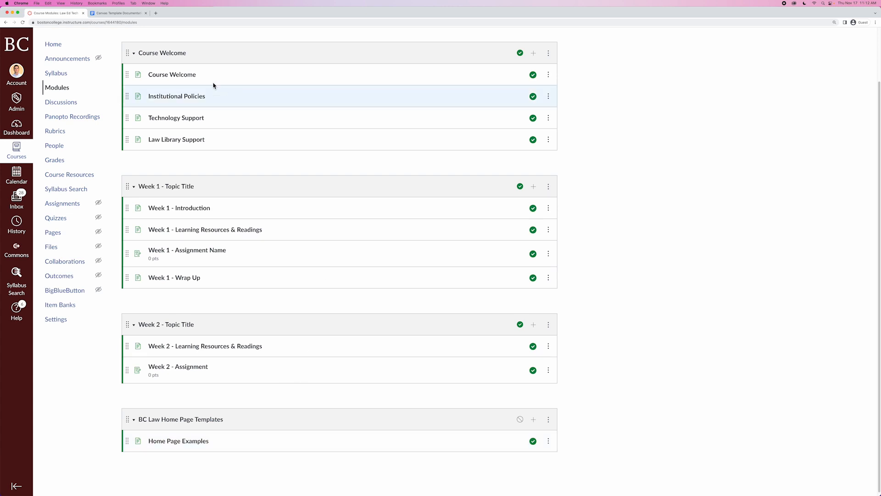
# Switch to the Canvas Template Guide document and jump to its Module Design section from the contents.
pyautogui.click(117, 14)
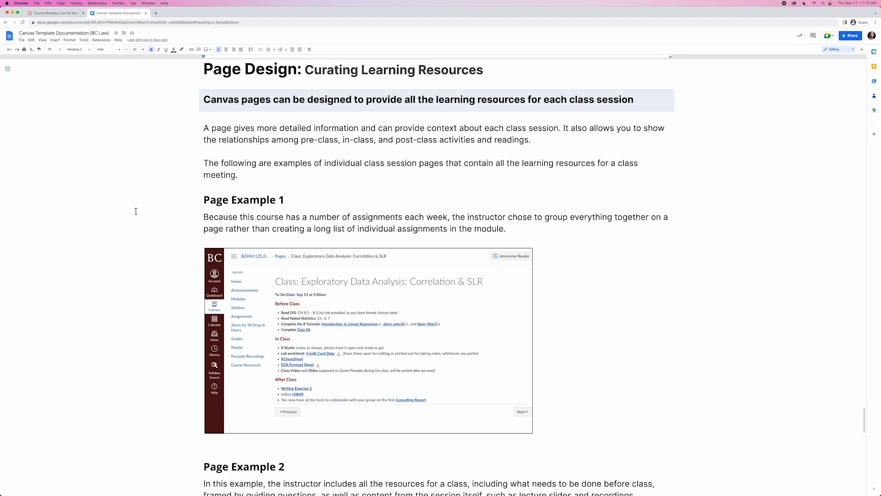
pyautogui.scroll(20, 136, 211)
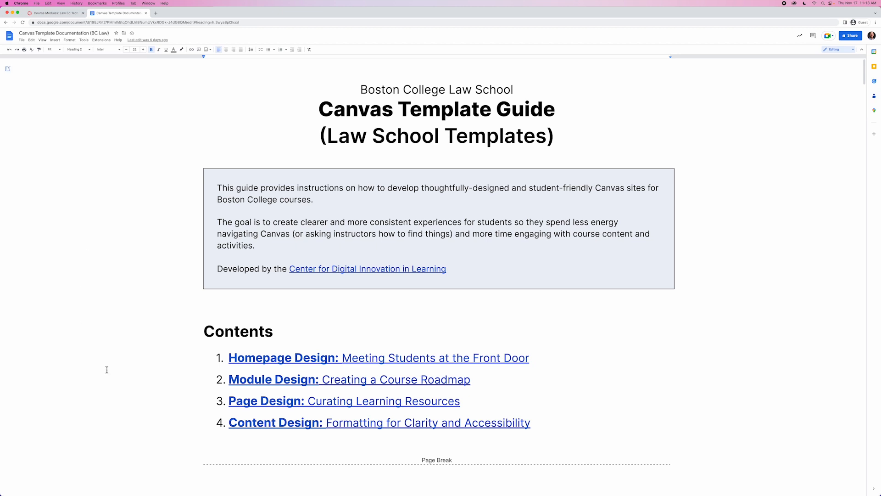
pyautogui.click(269, 381)
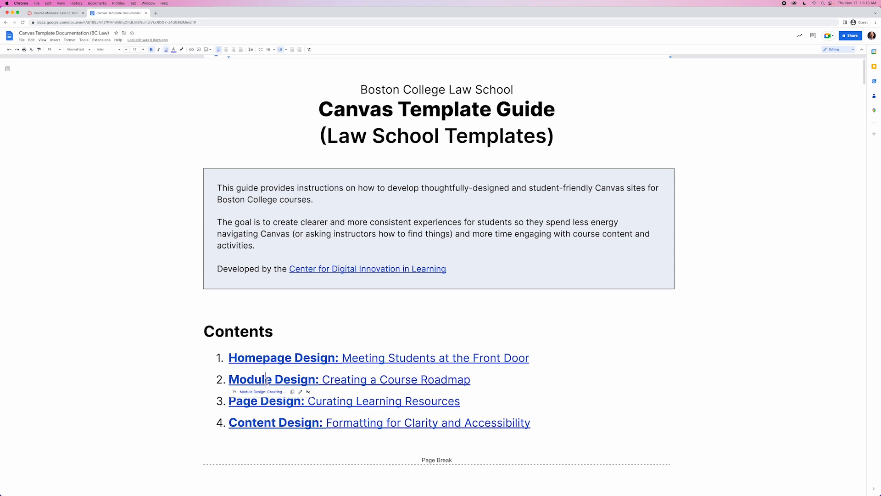
pyautogui.click(258, 392)
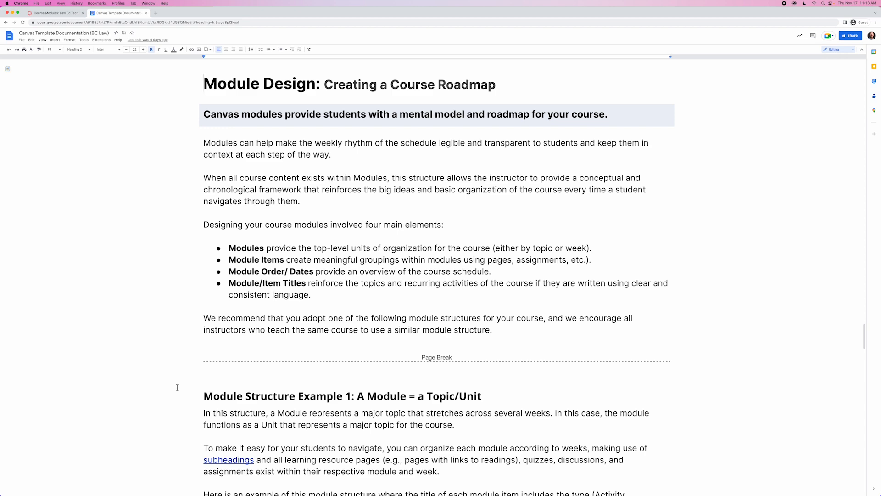
# Read through the module structure examples and tips for designing modules in the guide.
pyautogui.scroll(-2, 177, 388)
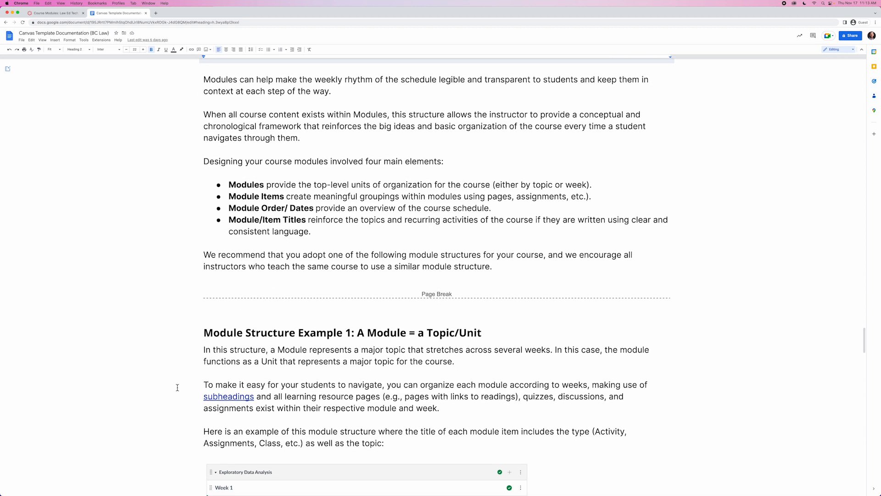
pyautogui.scroll(-2, 177, 387)
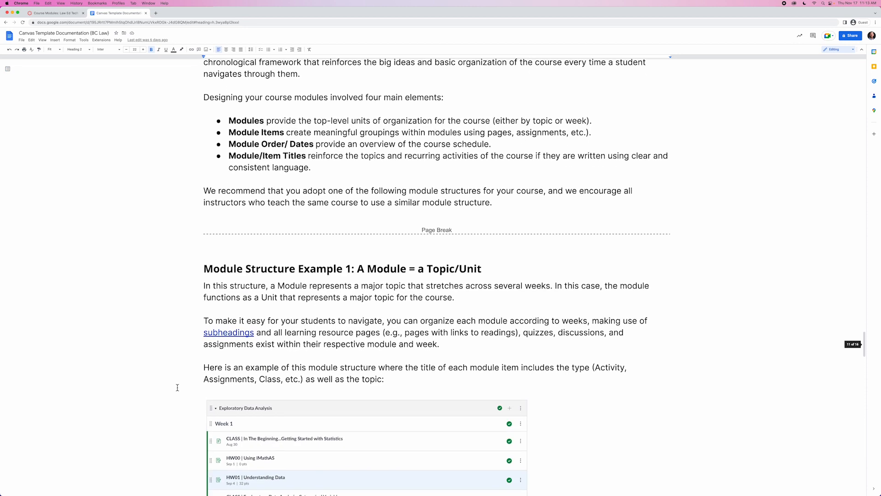
pyautogui.scroll(-3, 178, 388)
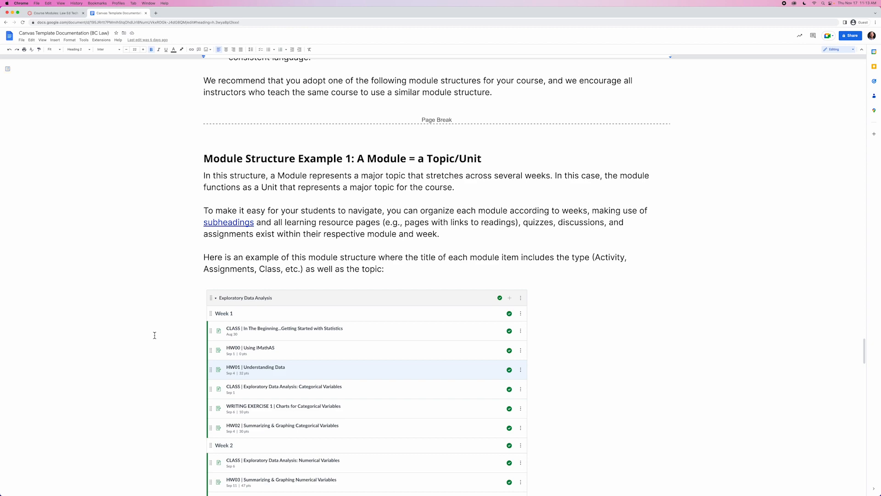
pyautogui.scroll(-6, 153, 344)
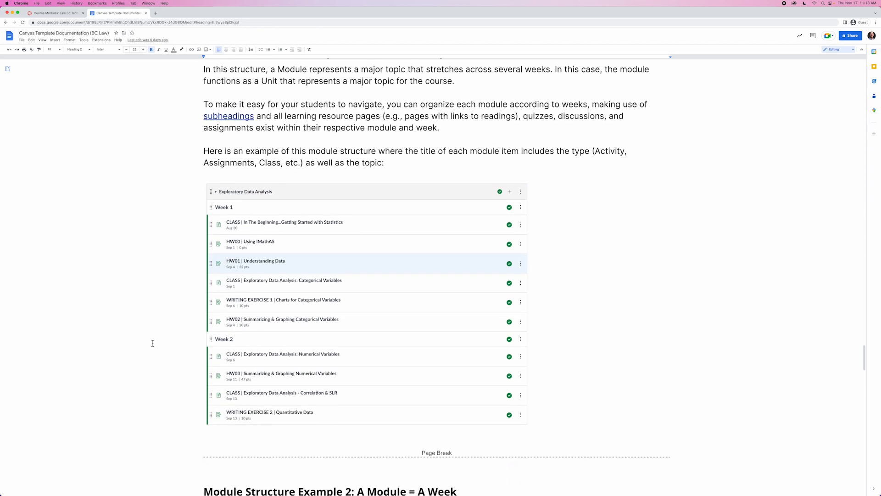
pyautogui.scroll(-7, 153, 343)
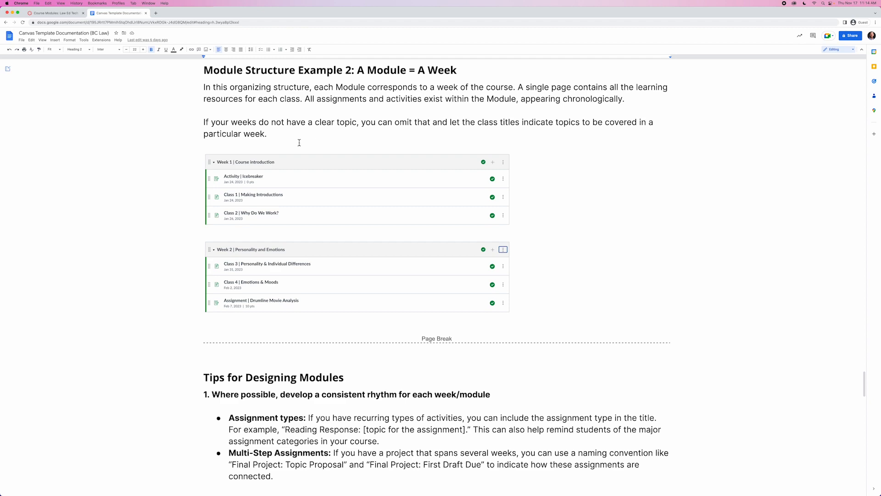
pyautogui.scroll(-5, 164, 267)
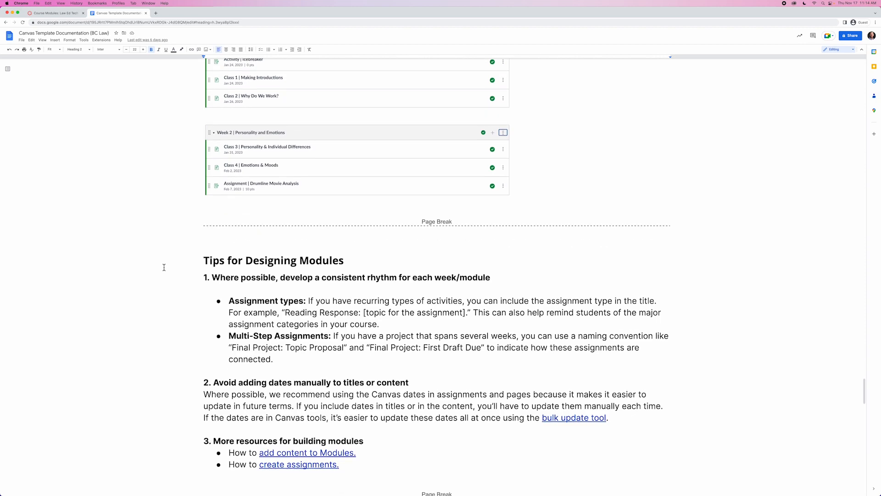
pyautogui.scroll(-3, 134, 300)
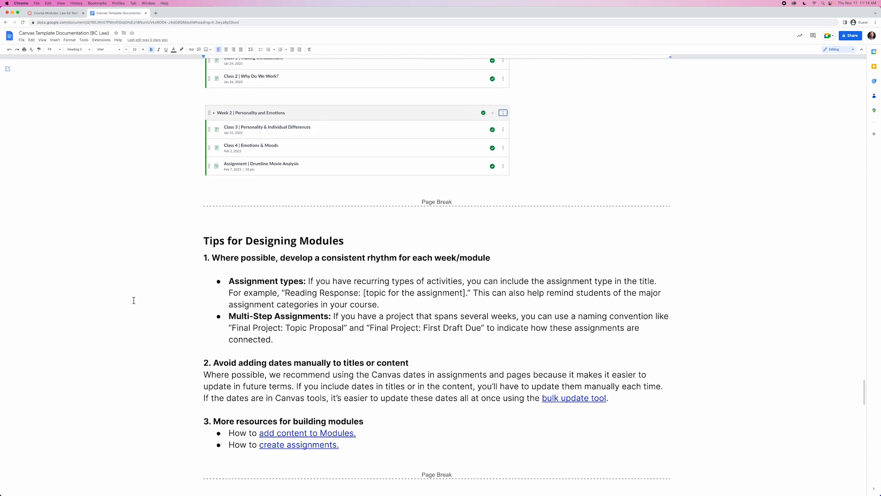
pyautogui.scroll(-10, 134, 301)
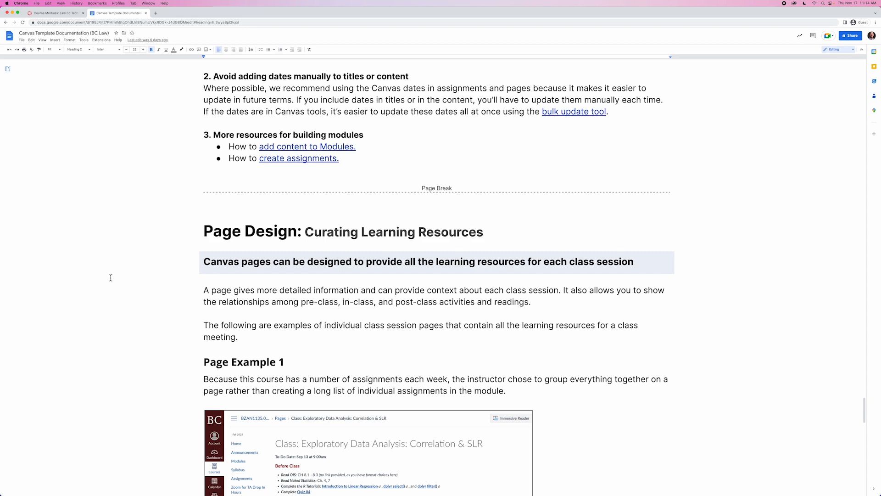
pyautogui.scroll(-8, 111, 278)
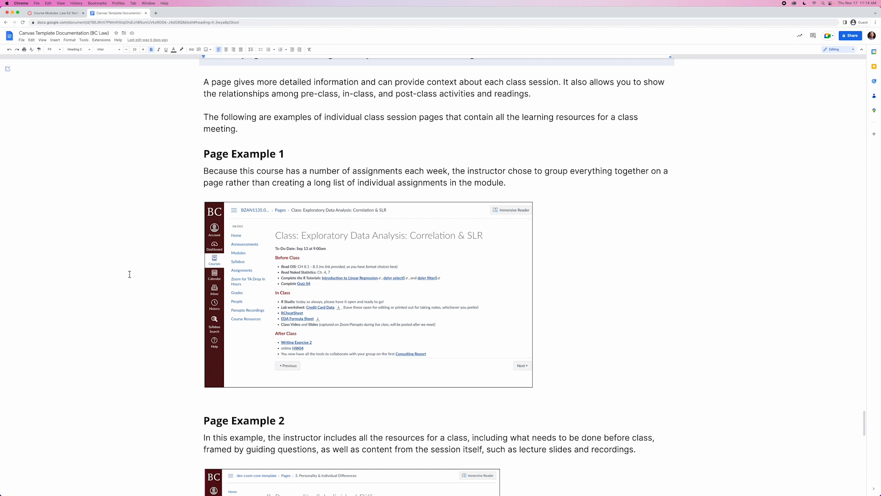
# Return to the course modules and open the Course Welcome page.
pyautogui.click(43, 14)
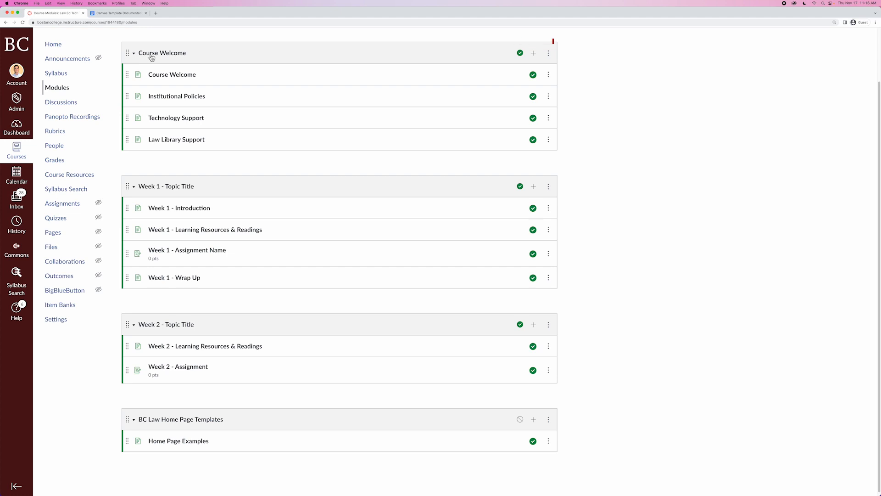
pyautogui.click(166, 78)
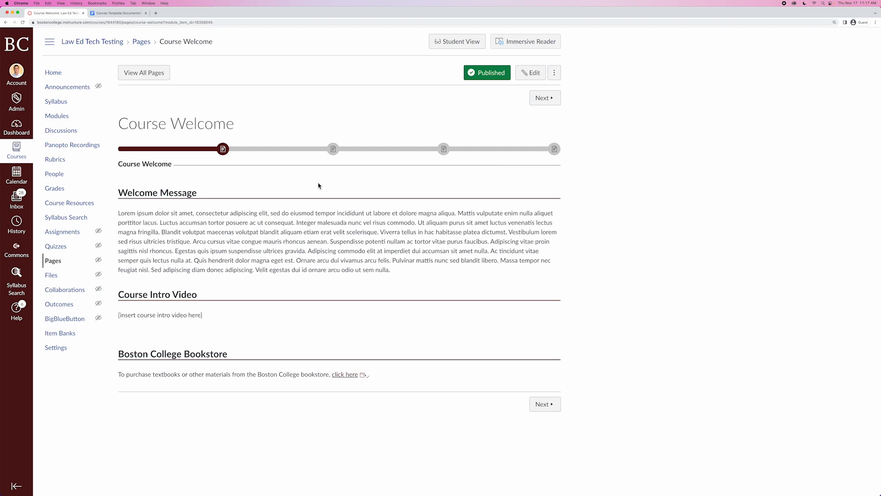
# Move between the Course Welcome and Technology Support pages using the previous button and progress bar icons.
pyautogui.click(62, 117)
pyautogui.click(185, 182)
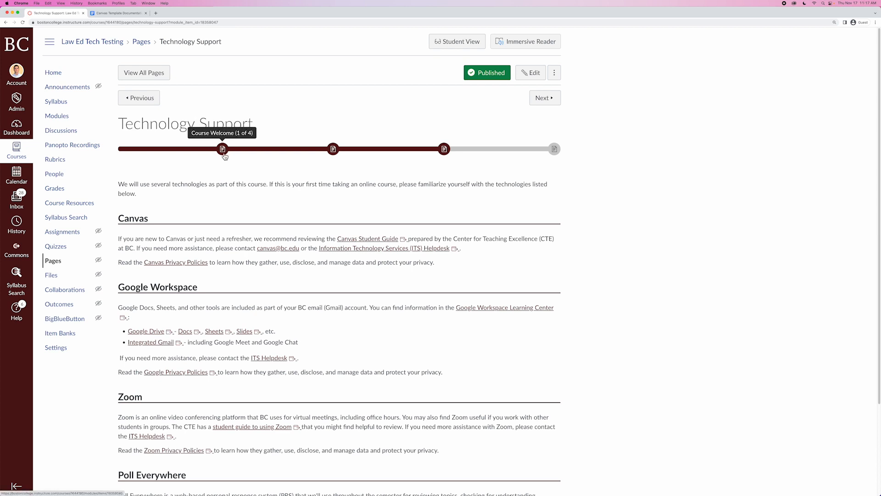
pyautogui.click(147, 100)
pyautogui.click(145, 103)
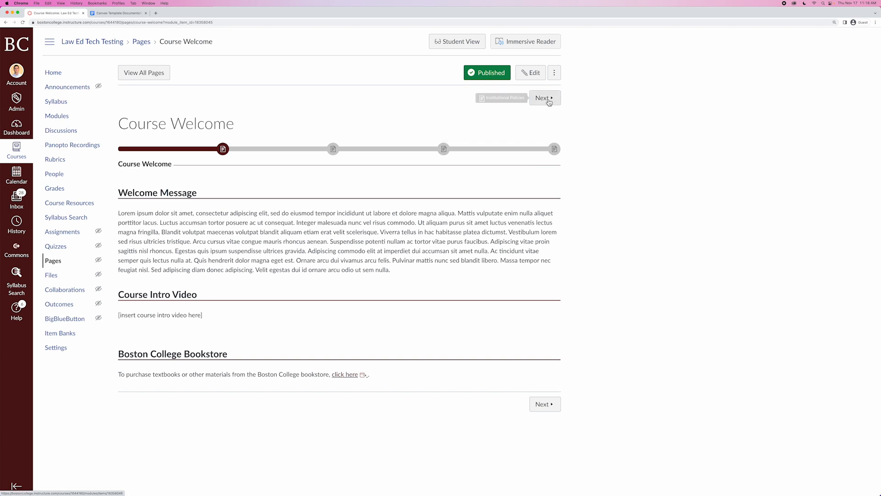
pyautogui.click(444, 150)
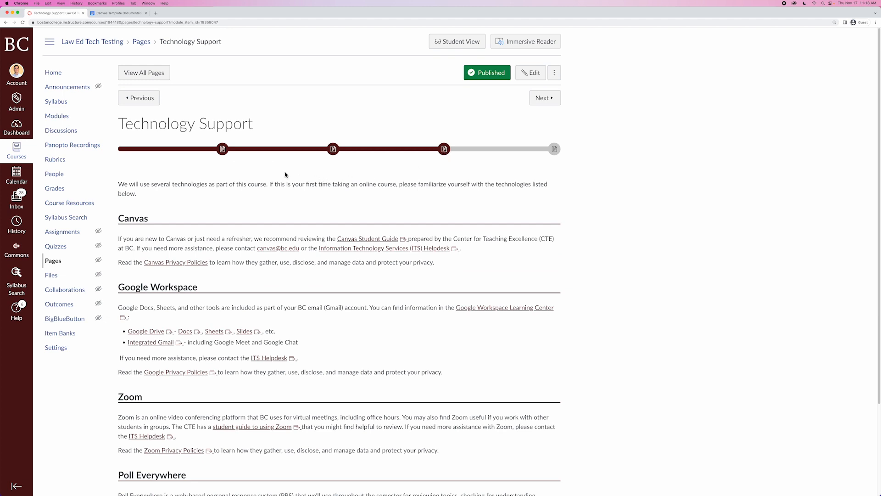
pyautogui.click(222, 150)
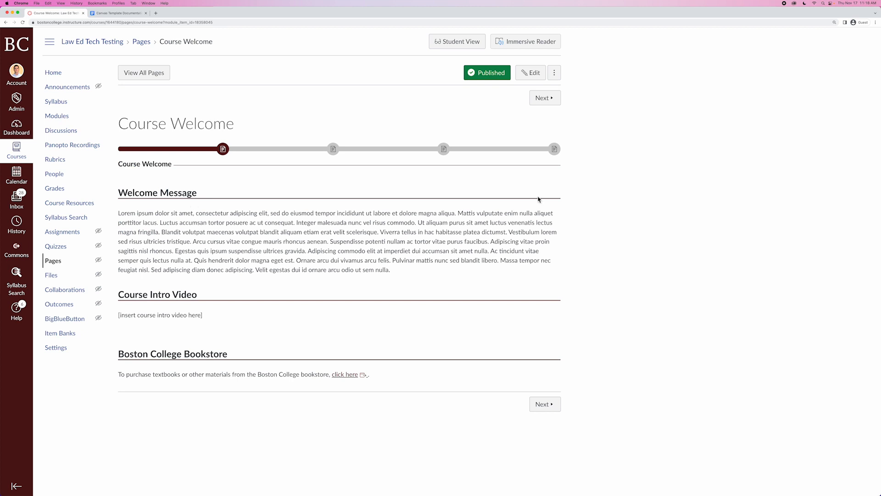
# Edit the Course Welcome page and delete the placeholder lorem ipsum paragraph under Welcome Message.
pyautogui.click(534, 75)
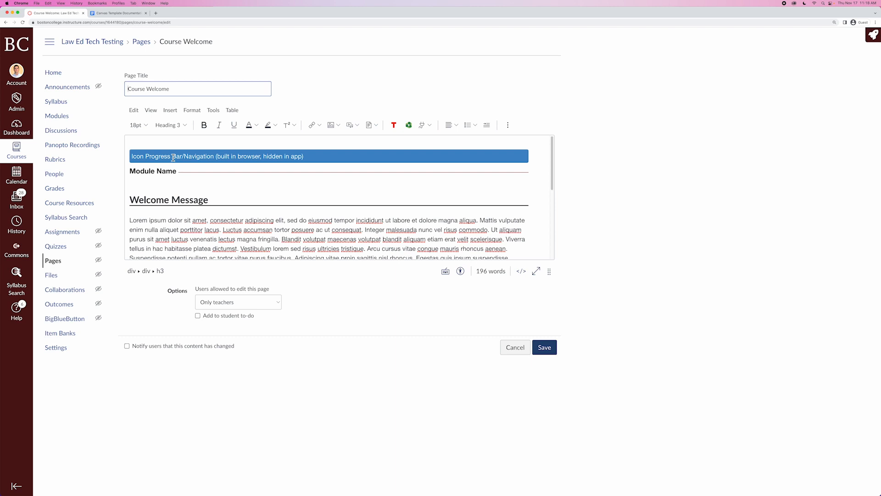
pyautogui.click(161, 172)
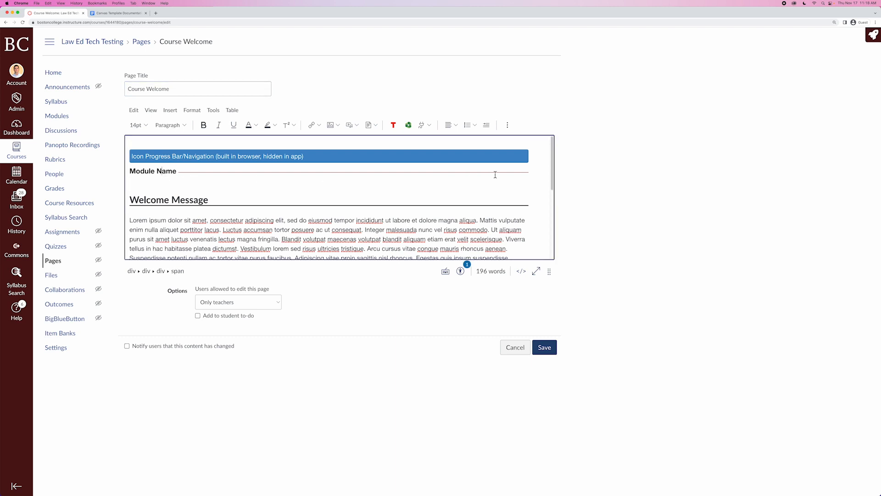
pyautogui.moveTo(531, 174); pyautogui.dragTo(118, 154)
pyautogui.press('super+c')
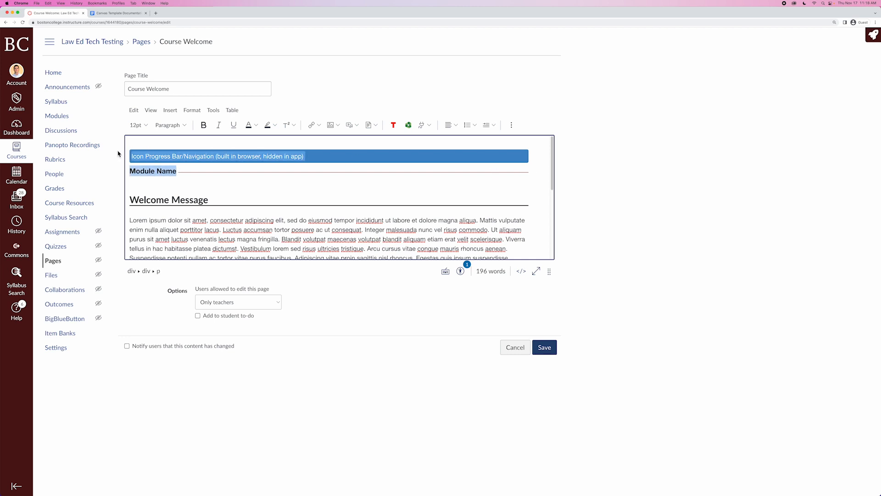
pyautogui.click(157, 172)
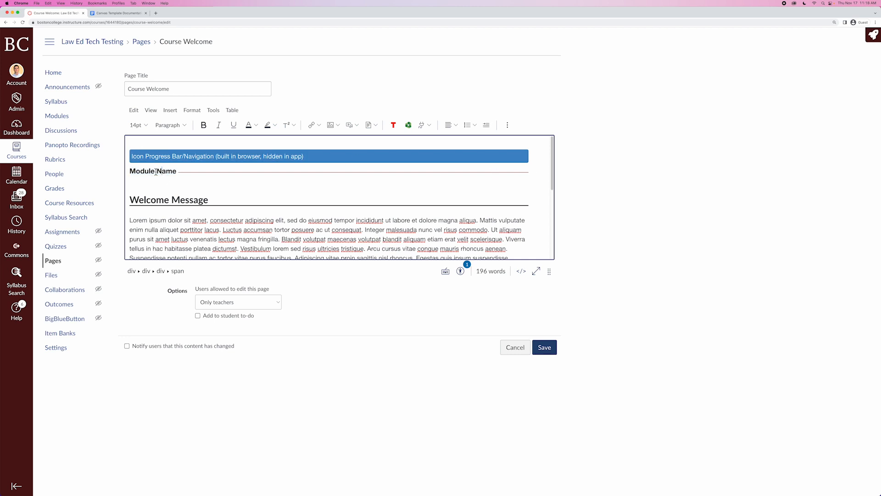
pyautogui.click(177, 182)
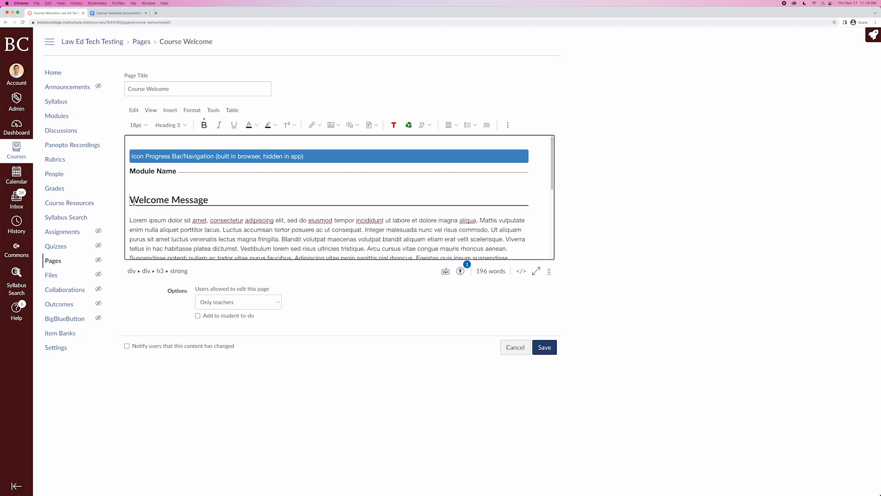
pyautogui.moveTo(131, 201); pyautogui.dragTo(213, 202)
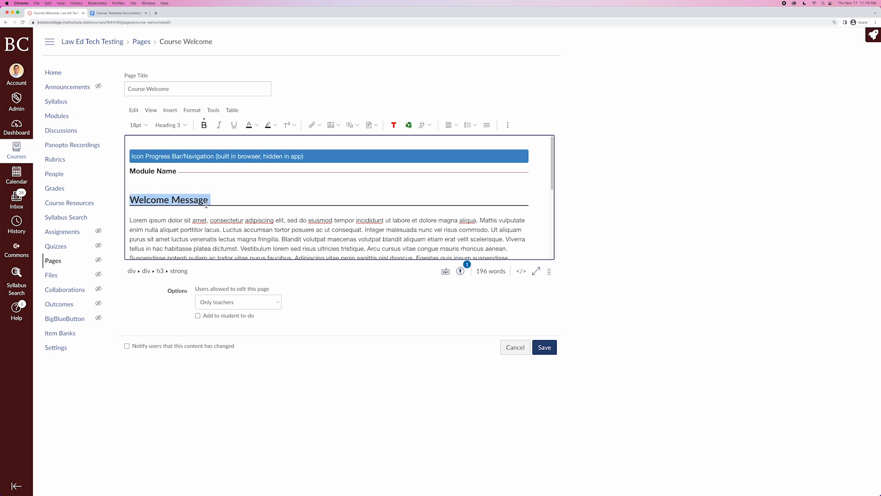
pyautogui.scroll(-2, 232, 210)
pyautogui.scroll(-4, 191, 220)
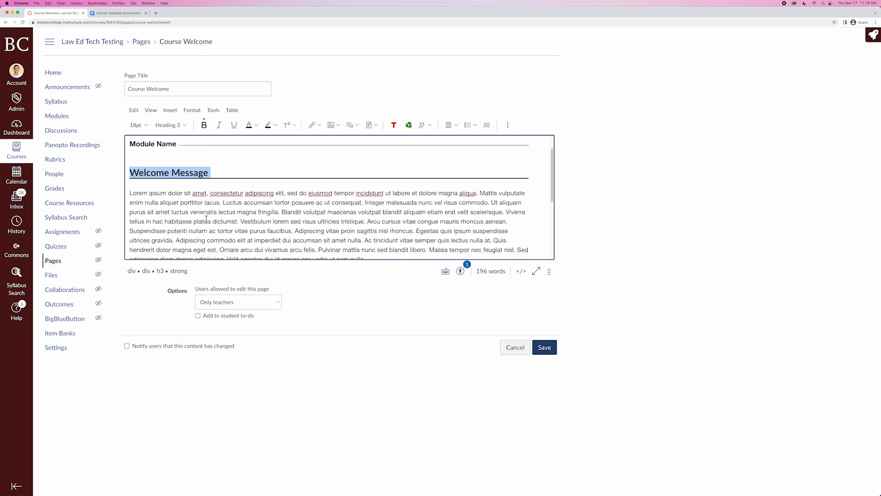
pyautogui.click(359, 228)
pyautogui.moveTo(360, 228); pyautogui.dragTo(118, 167)
pyautogui.press('BackSpace')
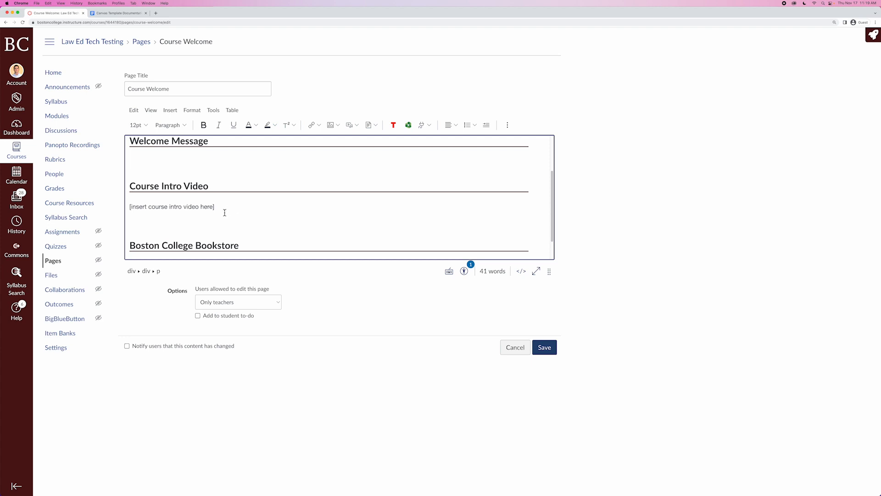
# Delete the '[insert course intro video here]' placeholder text under Course Intro Video.
pyautogui.moveTo(220, 210); pyautogui.dragTo(127, 211)
pyautogui.press('BackSpace')
pyautogui.press('BackSpace')
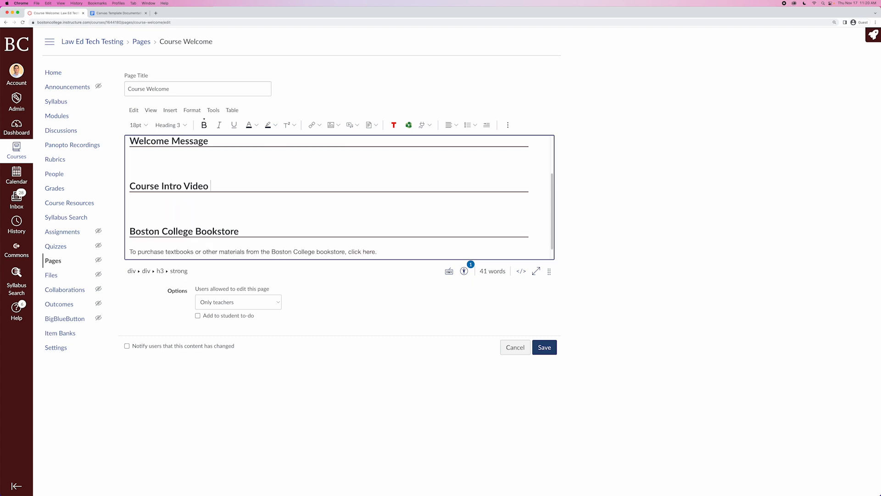
pyautogui.click(141, 208)
# Open the Panopto Recordings embed tool, view its Record options, and close it without embedding.
pyautogui.click(409, 130)
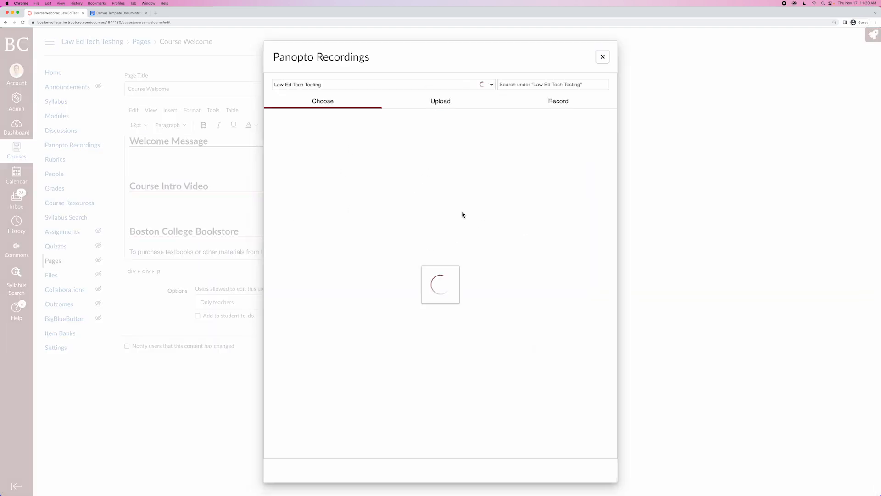
pyautogui.click(556, 104)
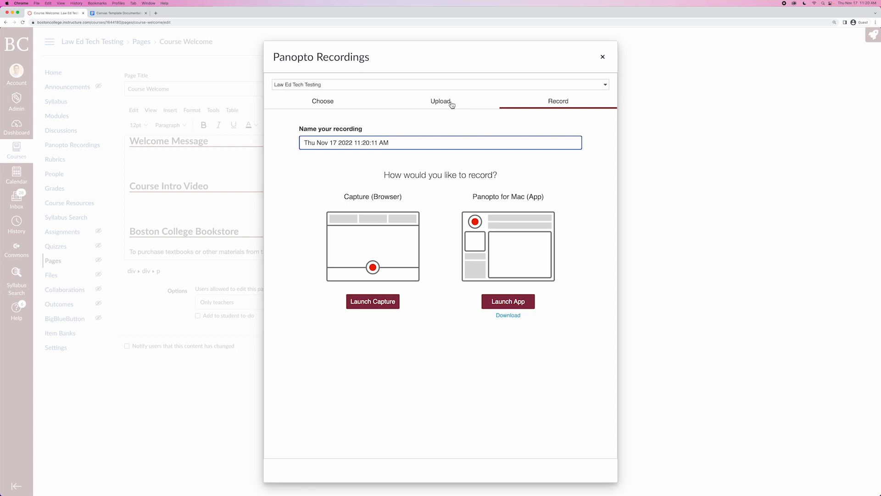
pyautogui.click(603, 57)
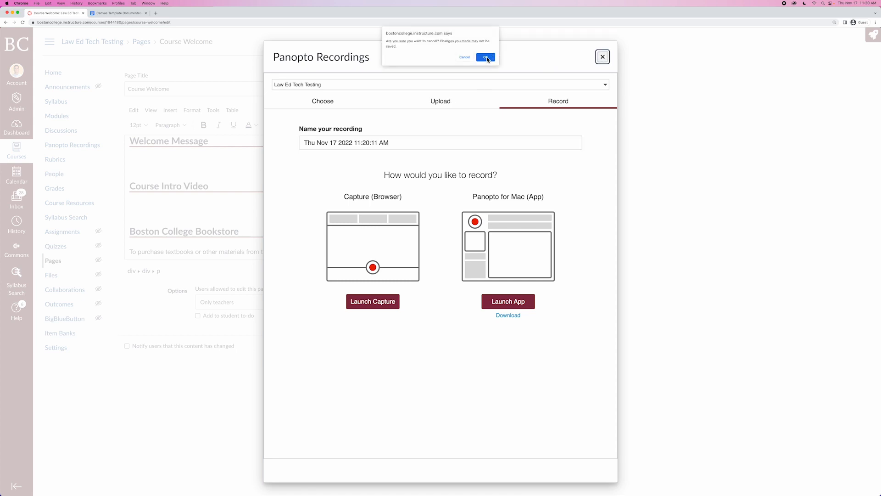
pyautogui.click(485, 57)
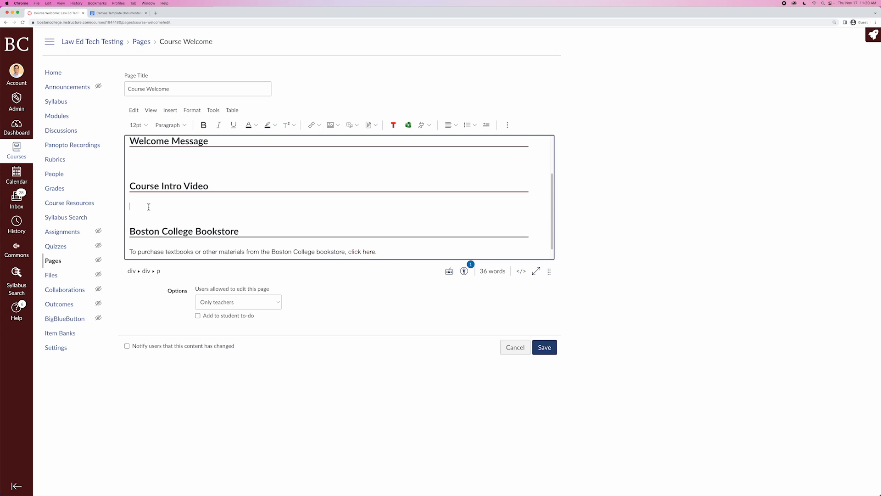
# Delete the Course Intro Video heading, then cancel editing and discard the page's unsaved changes.
pyautogui.moveTo(148, 206); pyautogui.dragTo(121, 191)
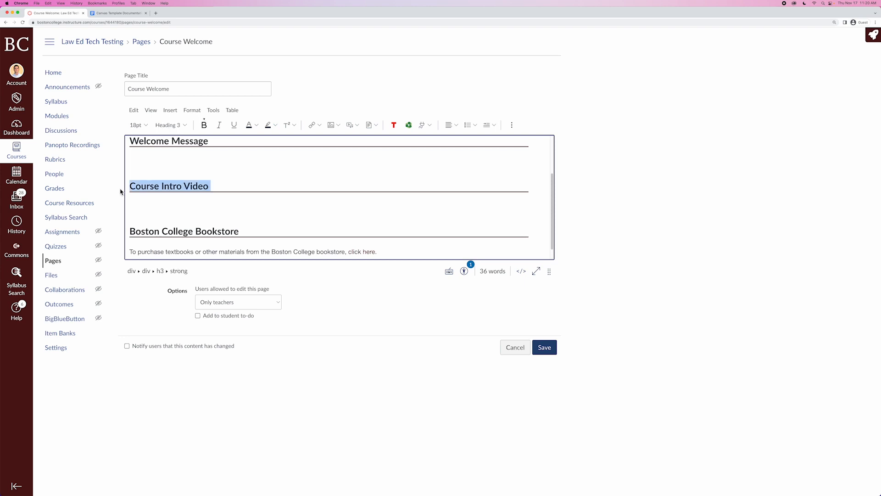
pyautogui.press('BackSpace')
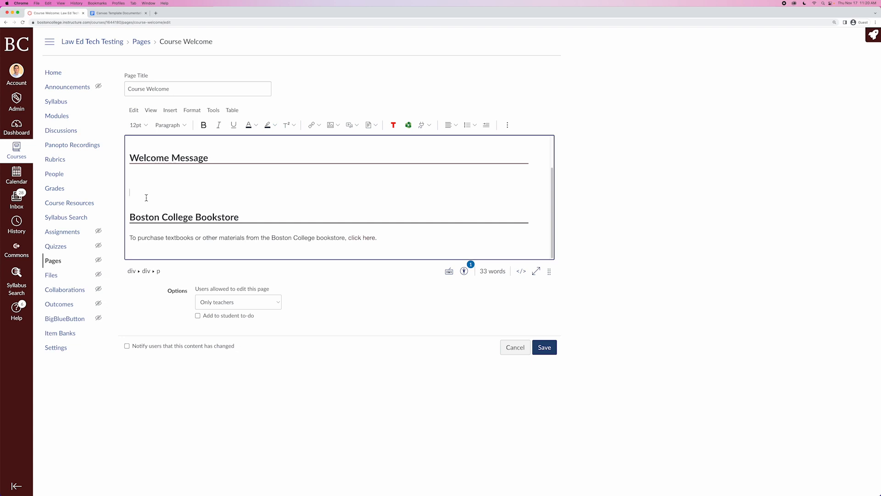
pyautogui.press('super+v')
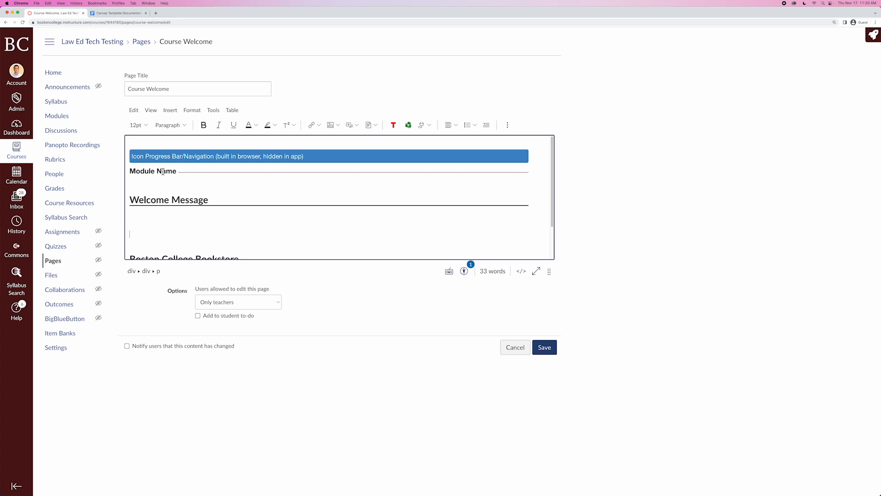
pyautogui.click(516, 347)
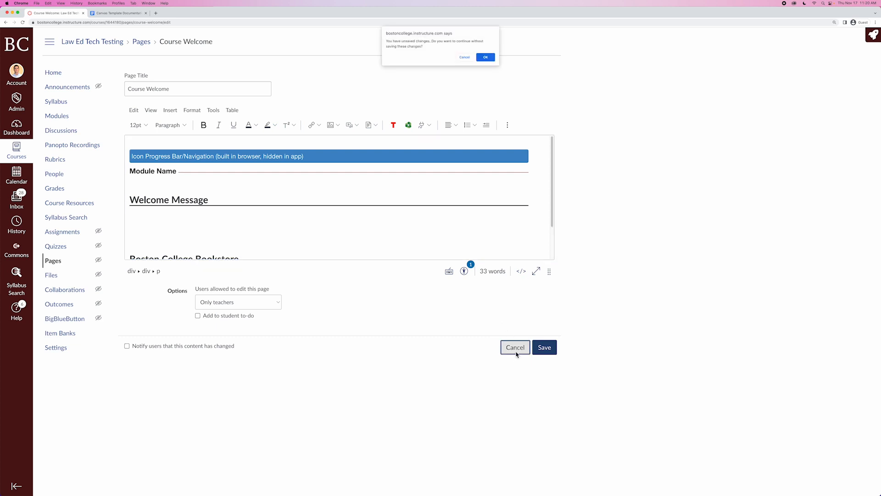
pyautogui.click(488, 58)
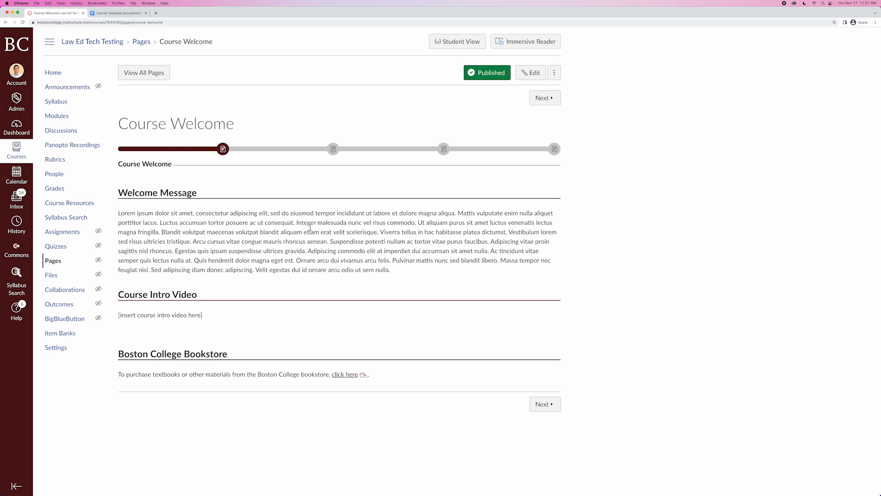
# Open the Institutional Policies page through the progress bar and read through its content.
pyautogui.click(334, 150)
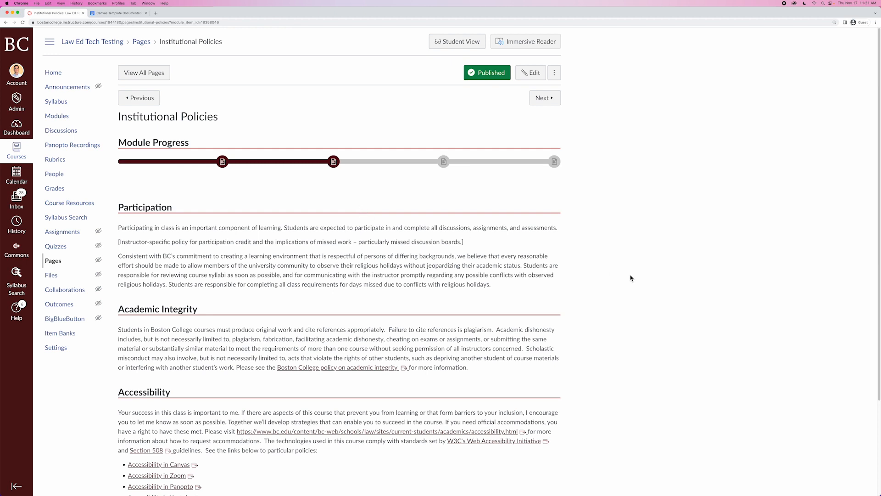
pyautogui.scroll(-5, 613, 280)
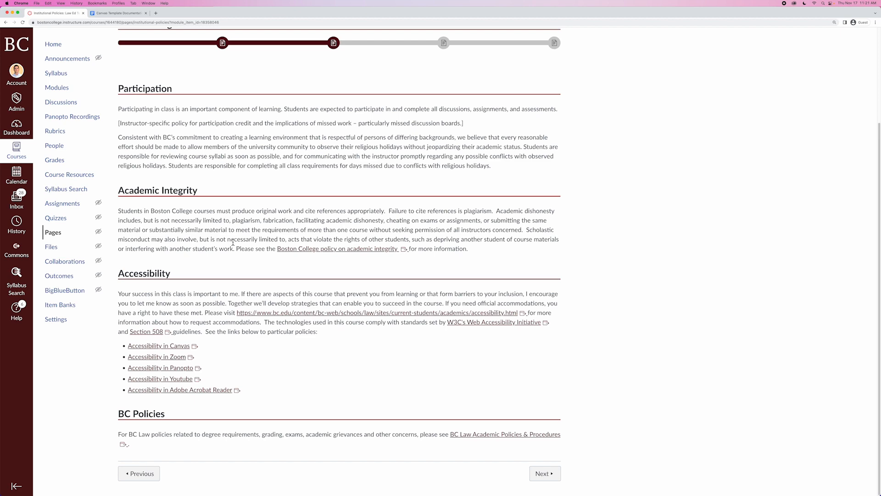
pyautogui.scroll(3, 233, 243)
# View the Technology Support and Law Library Support pages through the progress bar icons.
pyautogui.click(446, 163)
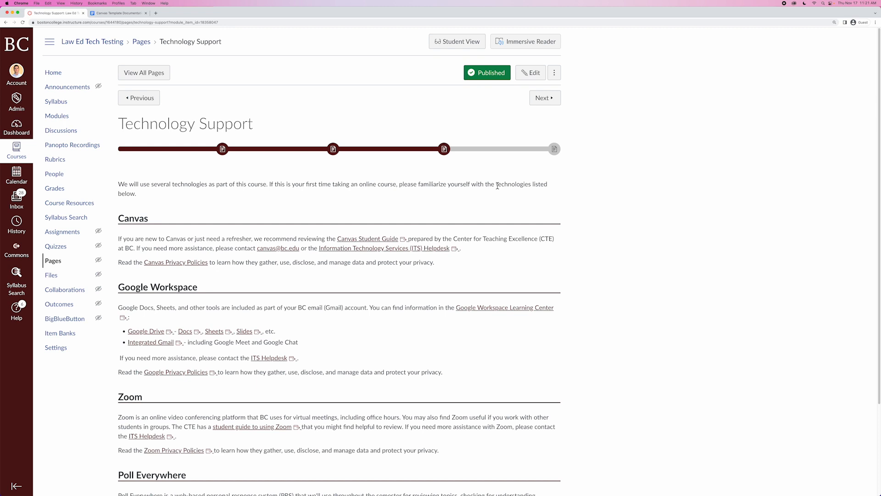
pyautogui.scroll(-1, 542, 256)
pyautogui.scroll(-5, 542, 256)
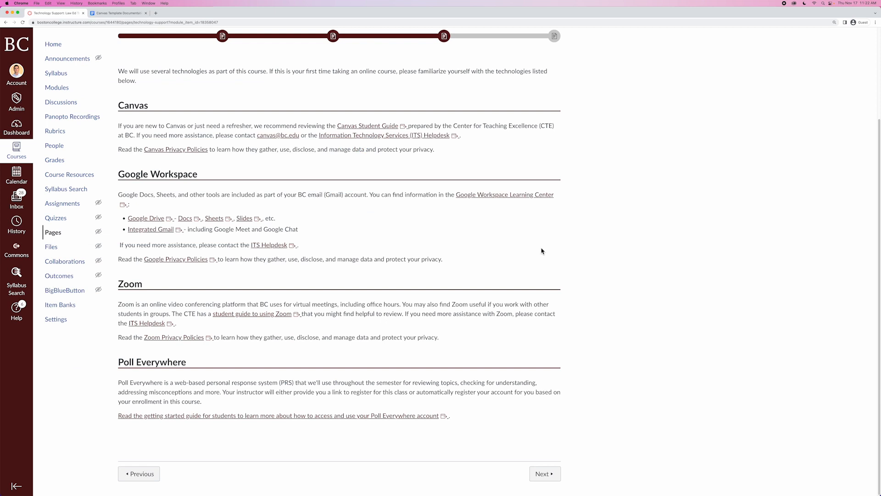
pyautogui.scroll(5, 541, 250)
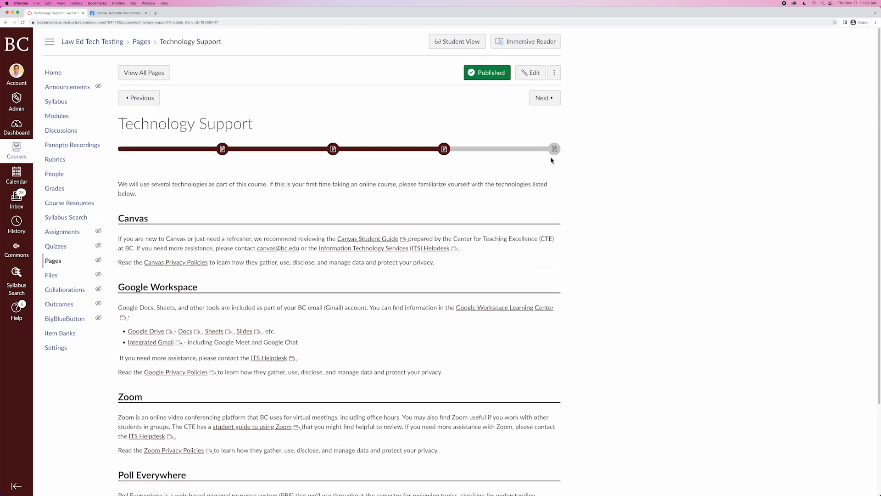
pyautogui.click(554, 149)
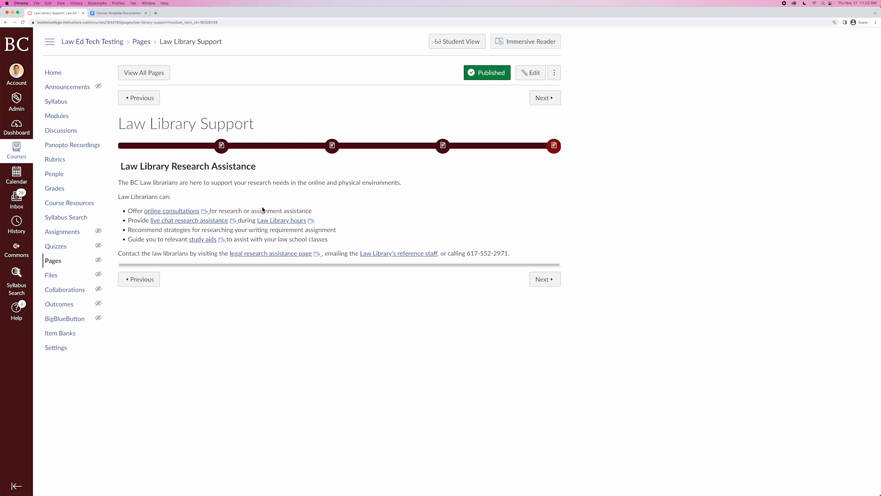
# Rename the Week 1 module in Modules to 'Week 1 - Class 1 and Class 2'.
pyautogui.click(58, 116)
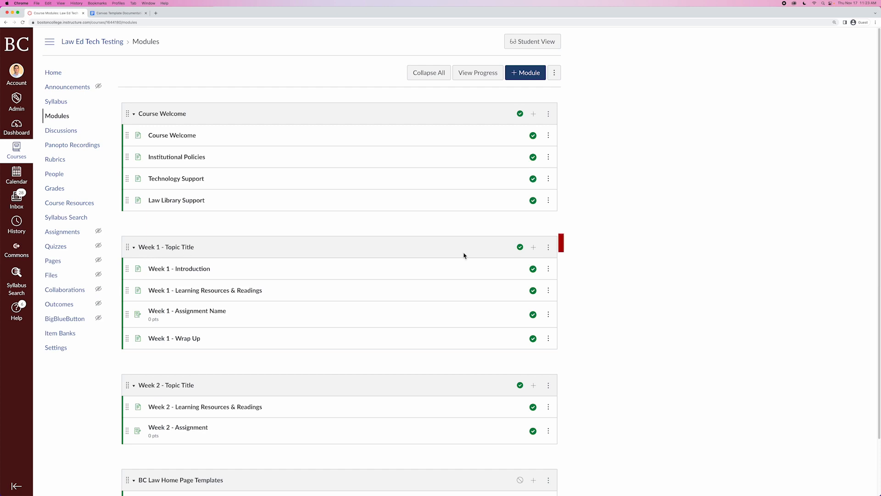
pyautogui.click(548, 247)
pyautogui.click(546, 270)
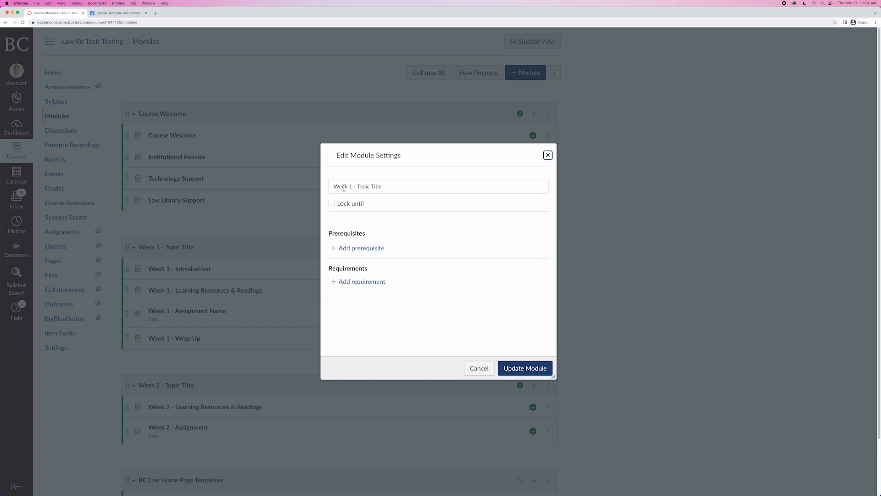
pyautogui.moveTo(388, 189); pyautogui.dragTo(357, 189)
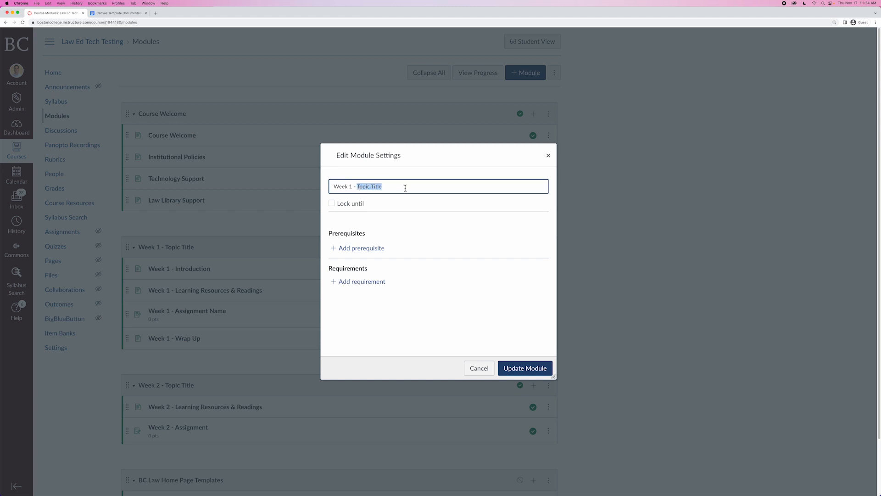
pyautogui.write('Cal')
pyautogui.write('ss 1 and Cl')
pyautogui.write('ass 2')
pyautogui.click(530, 373)
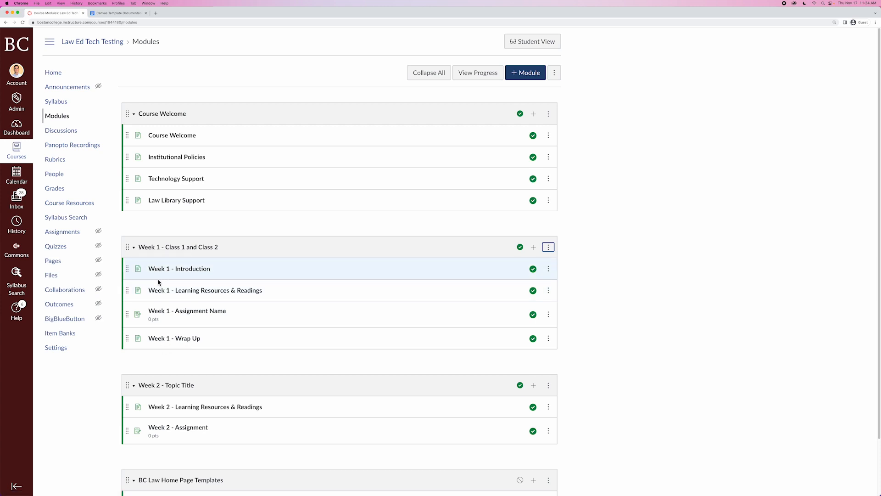
# Open the Add Item dialog for the Week 1 module, review the item types, and cancel it.
pyautogui.click(534, 248)
pyautogui.click(366, 201)
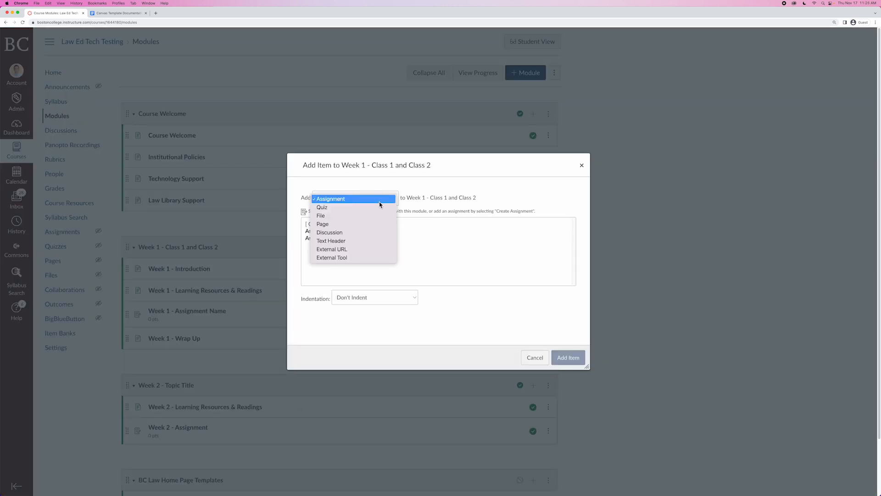
pyautogui.click(540, 362)
pyautogui.click(535, 358)
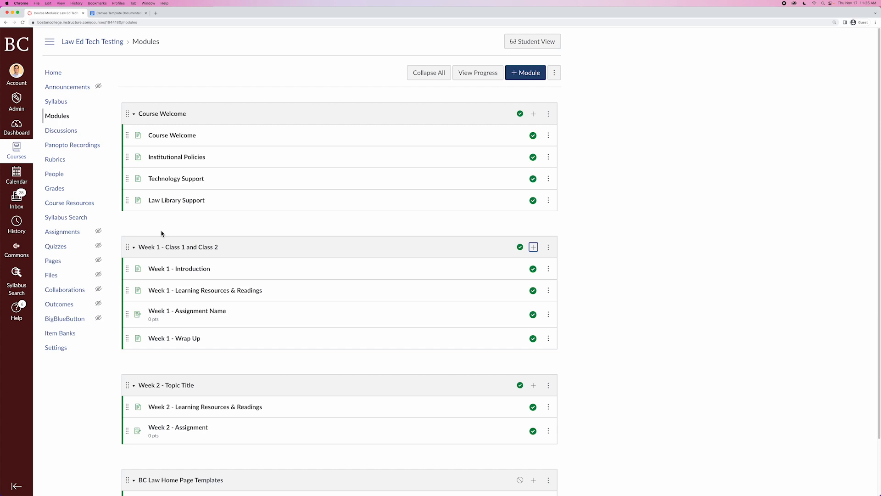
# Open the course front page and then the list of all pages.
pyautogui.click(57, 266)
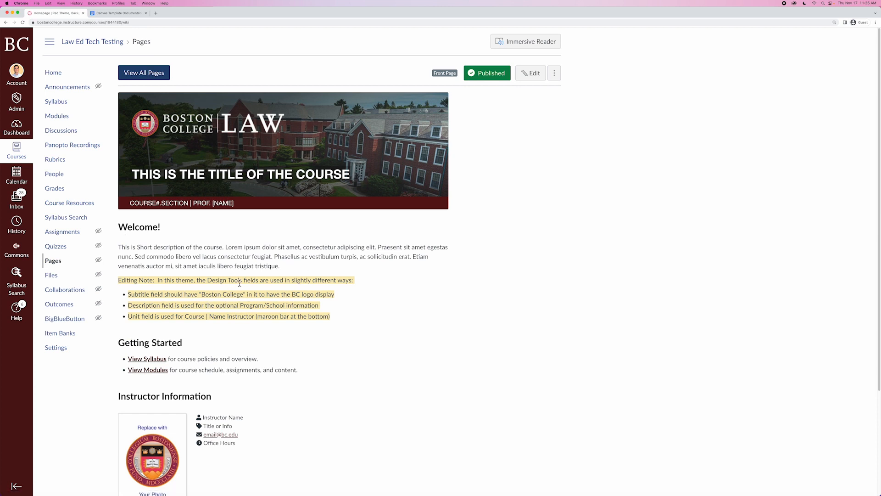
pyautogui.click(143, 76)
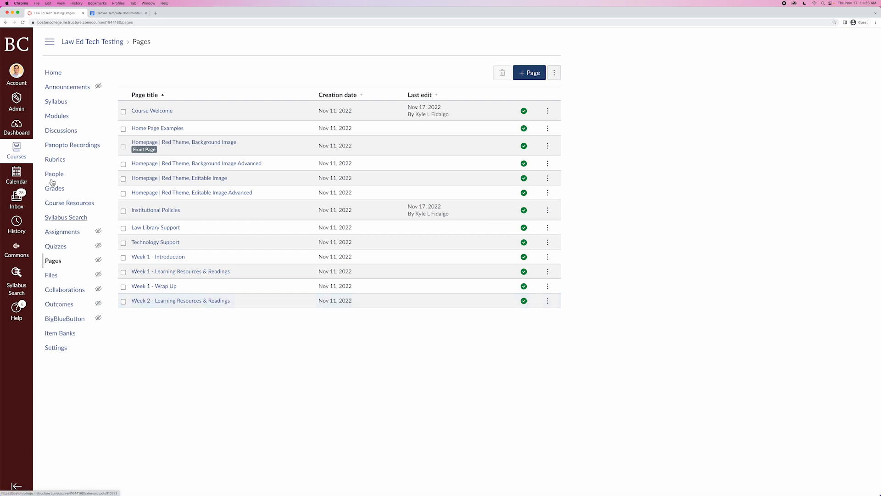
# Return to the course modules and open the Week 1 - Introduction page.
pyautogui.click(58, 122)
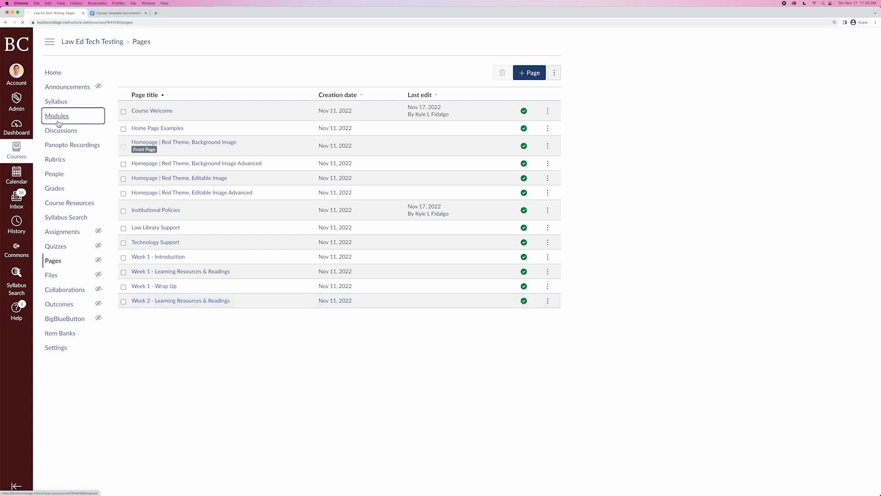
pyautogui.scroll(-1, 586, 239)
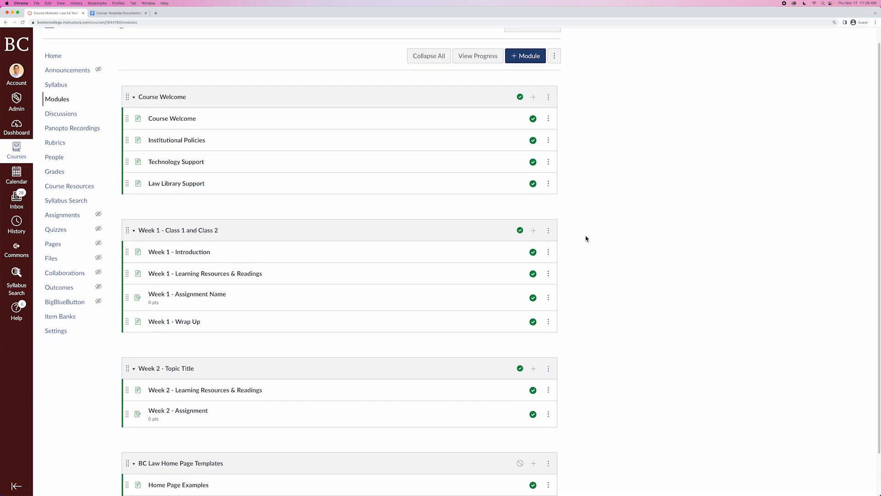
pyautogui.scroll(-1, 586, 239)
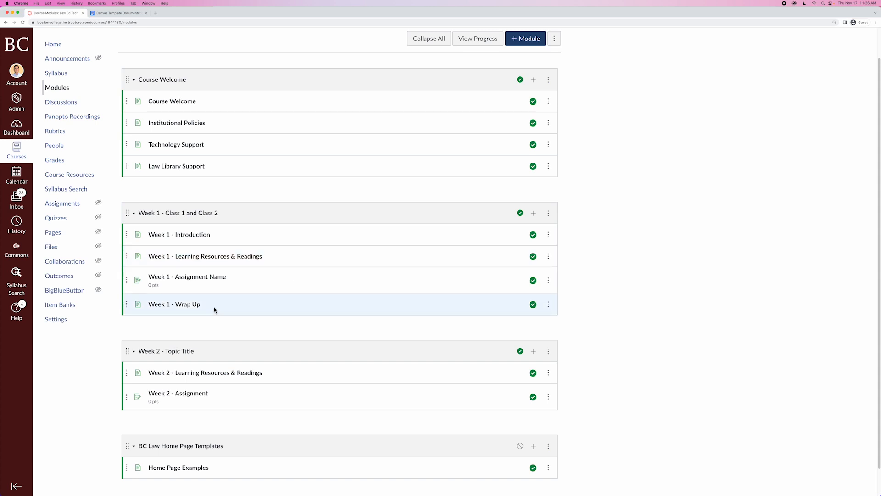
pyautogui.scroll(-1, 215, 309)
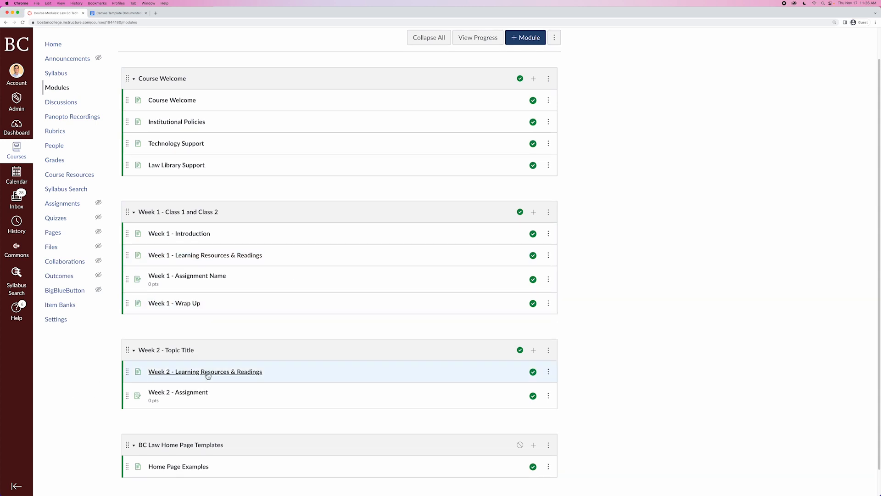
pyautogui.moveTo(194, 374); pyautogui.dragTo(199, 335)
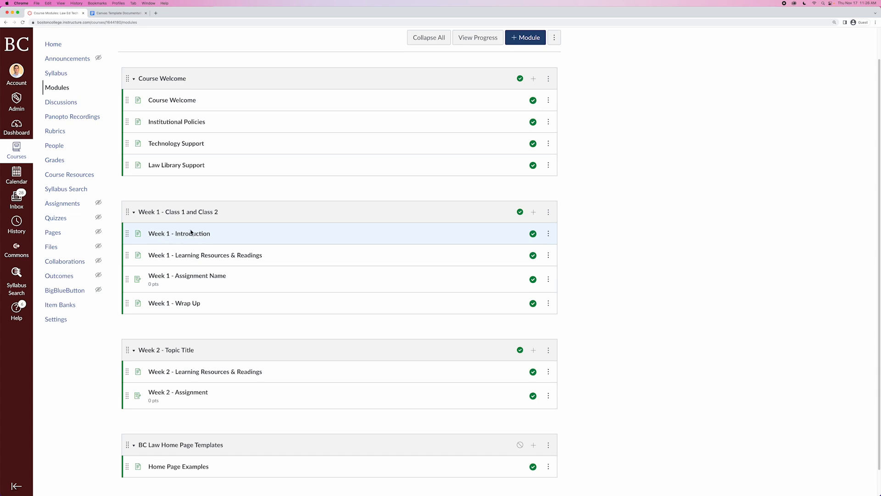
pyautogui.moveTo(187, 235); pyautogui.dragTo(186, 237)
pyautogui.click(200, 238)
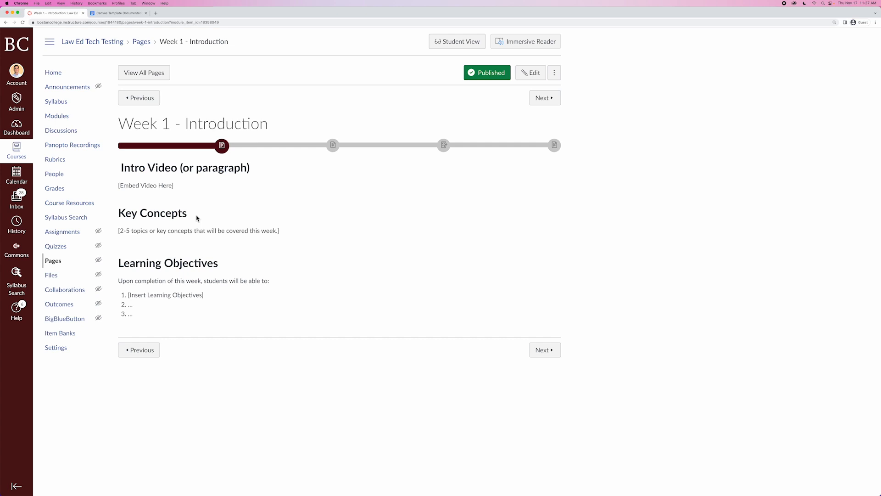
# Open the Week 1 - Learning Resources & Readings page through the progress bar and scroll through it.
pyautogui.click(333, 146)
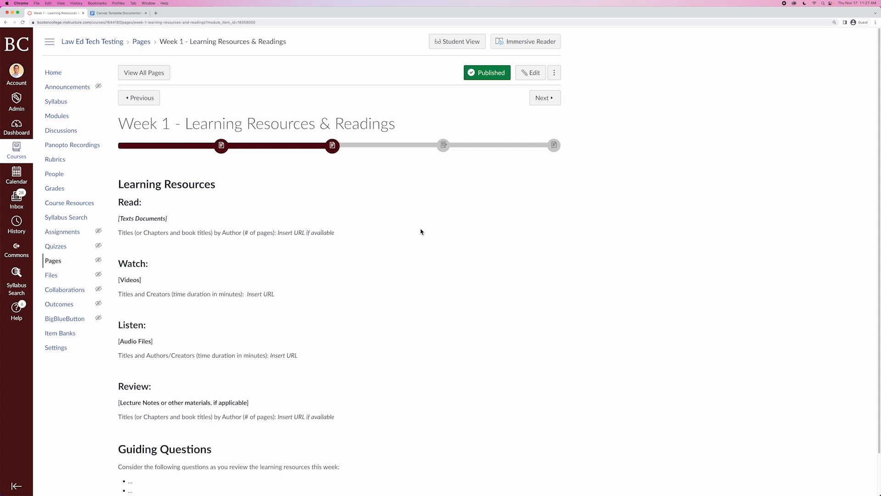
pyautogui.scroll(-2, 427, 255)
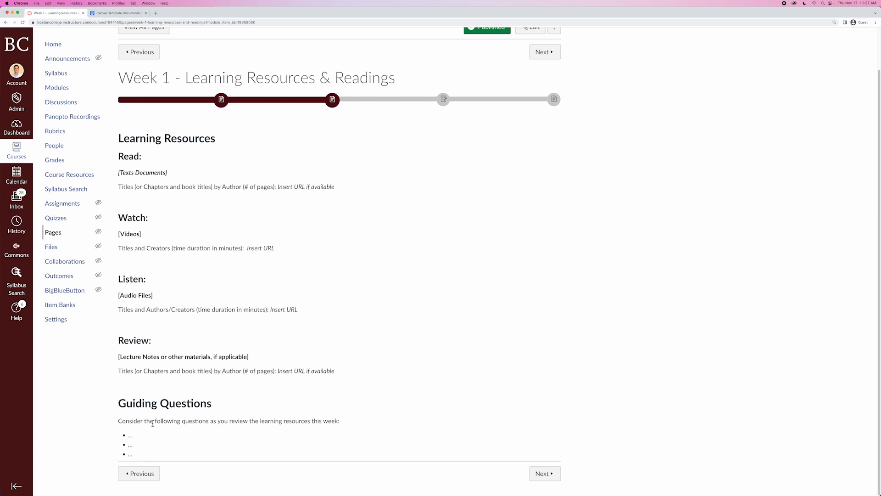
pyautogui.scroll(2, 445, 216)
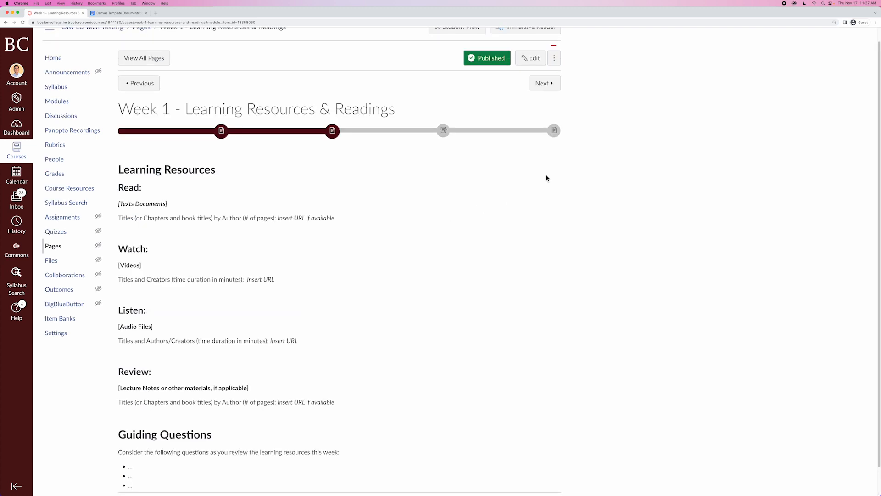
# Open the Week 1 - Learning Resources & Readings page in the editor and enlarge the editing area.
pyautogui.click(531, 59)
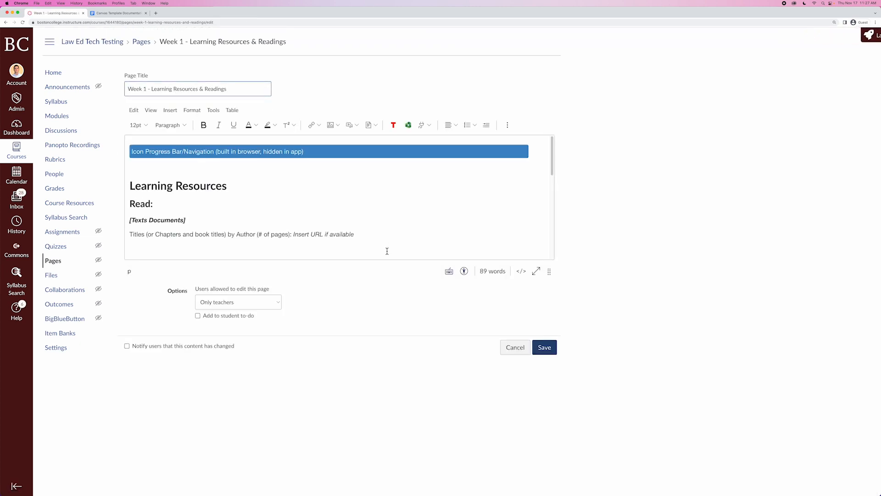
pyautogui.moveTo(550, 272); pyautogui.dragTo(553, 413)
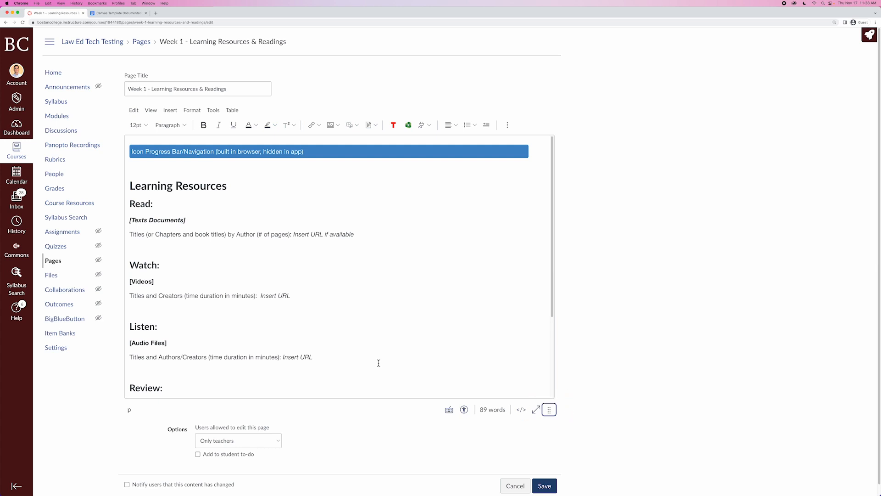
pyautogui.scroll(-3, 378, 363)
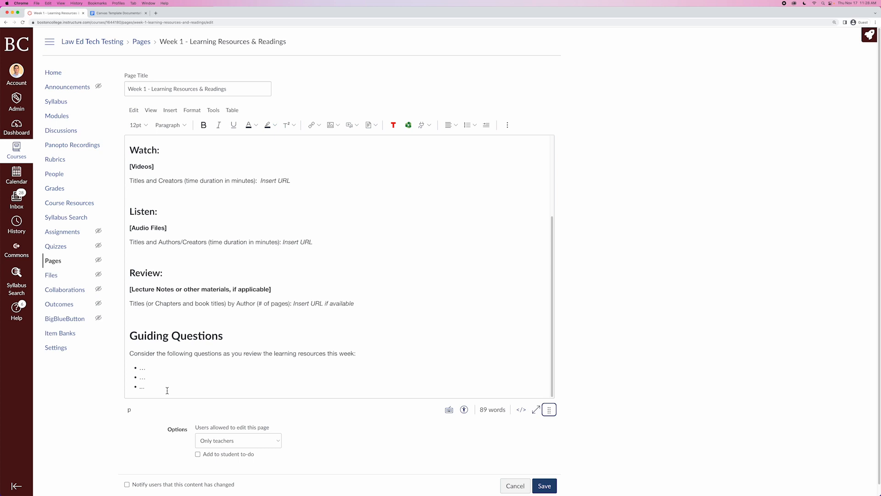
# Delete the Guiding Questions section from the page, then cancel the edit and discard the unsaved changes.
pyautogui.moveTo(157, 387); pyautogui.dragTo(122, 339)
pyautogui.press('BackSpace')
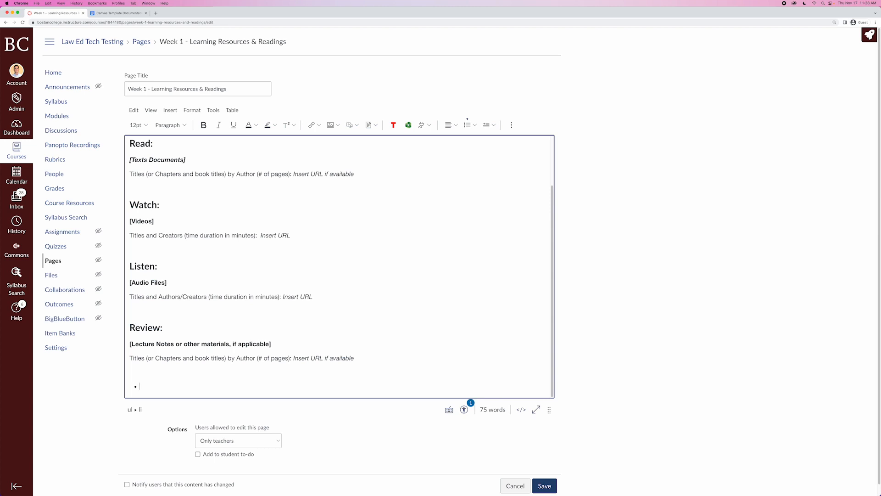
pyautogui.press('BackSpace')
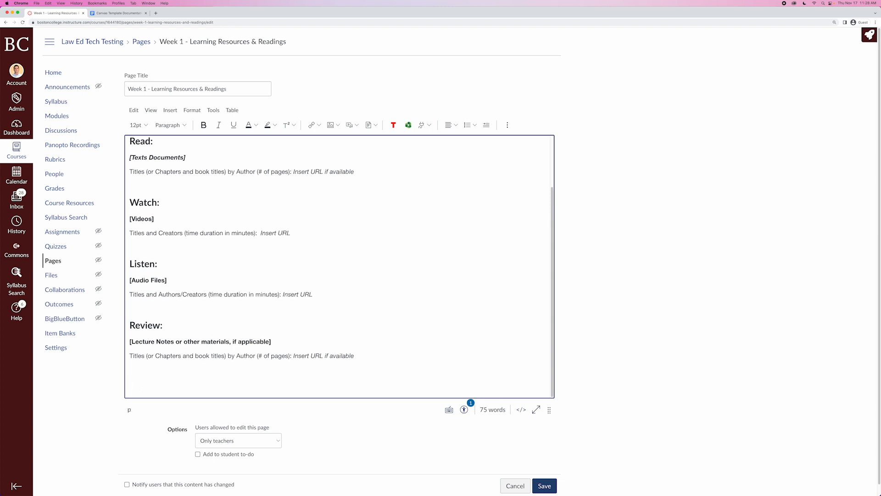
pyautogui.press('BackSpace')
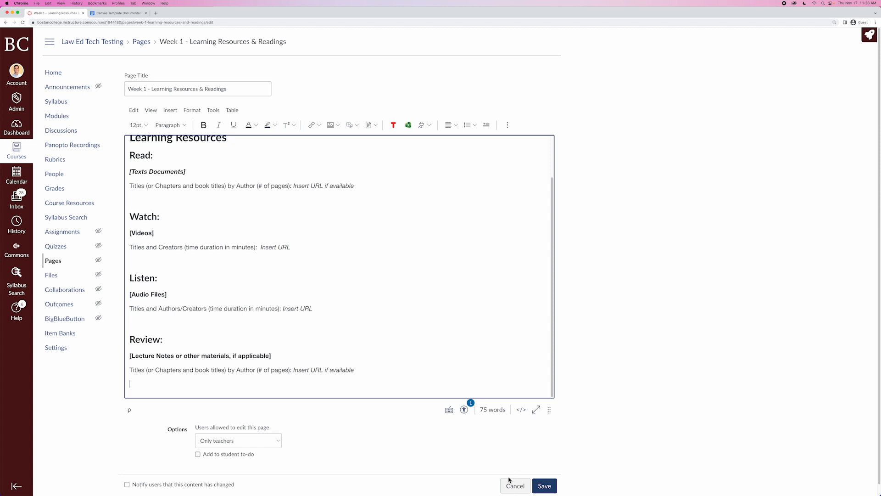
pyautogui.click(515, 490)
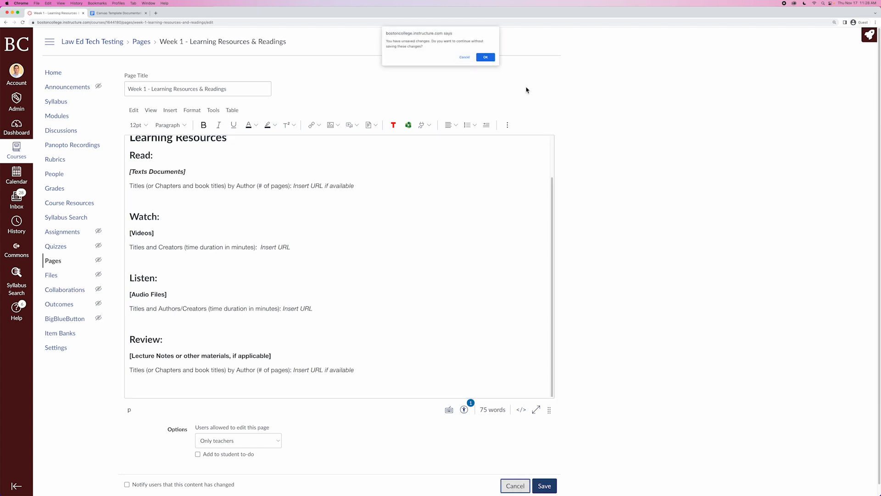
pyautogui.click(486, 58)
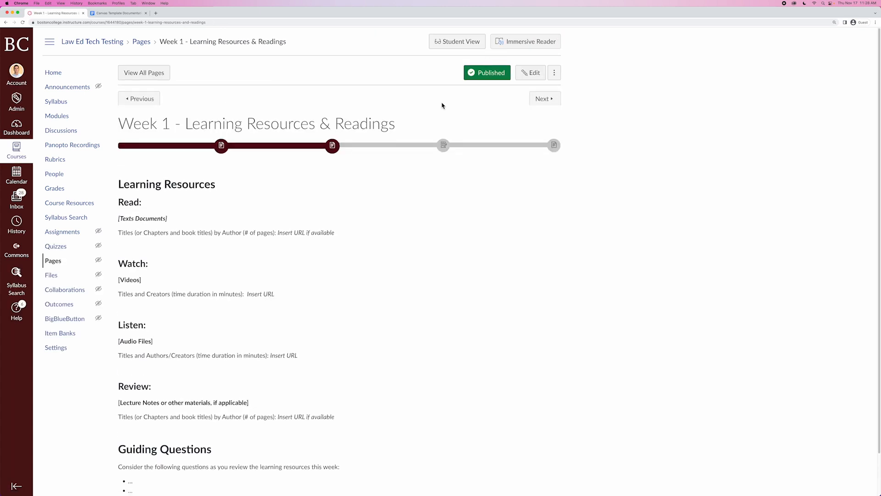
# Open the Week 1 - Assignment Name assignment, review its edit settings, and cancel editing.
pyautogui.click(443, 146)
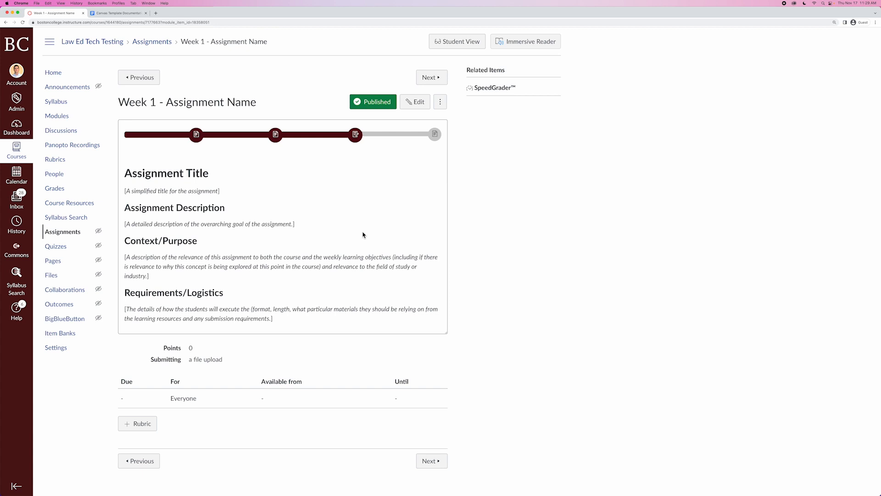
pyautogui.click(416, 102)
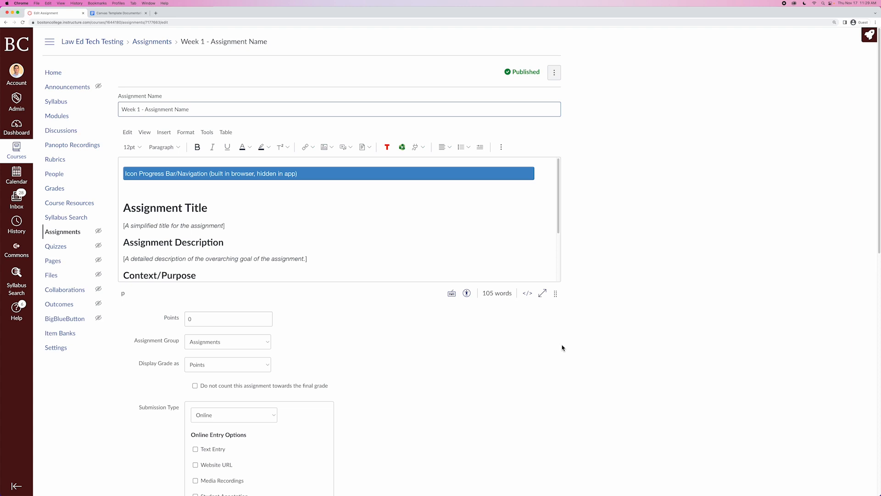
pyautogui.scroll(-5, 565, 342)
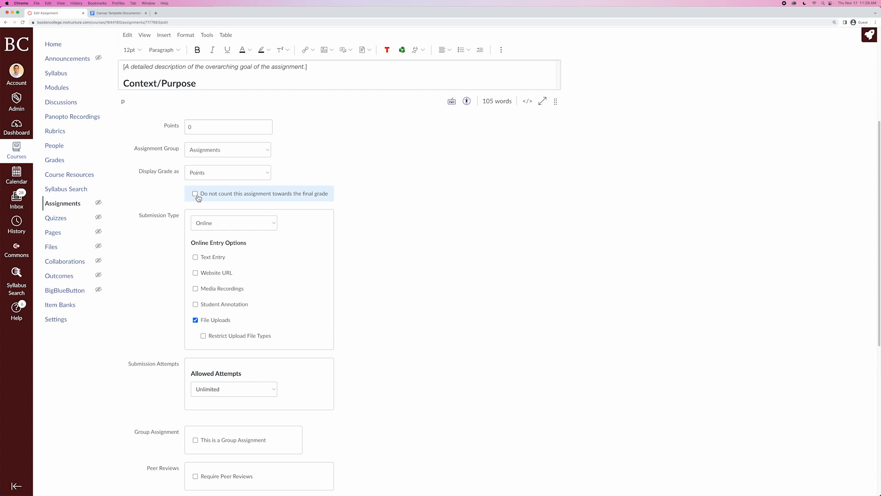
pyautogui.scroll(-5, 147, 299)
pyautogui.scroll(-3, 129, 321)
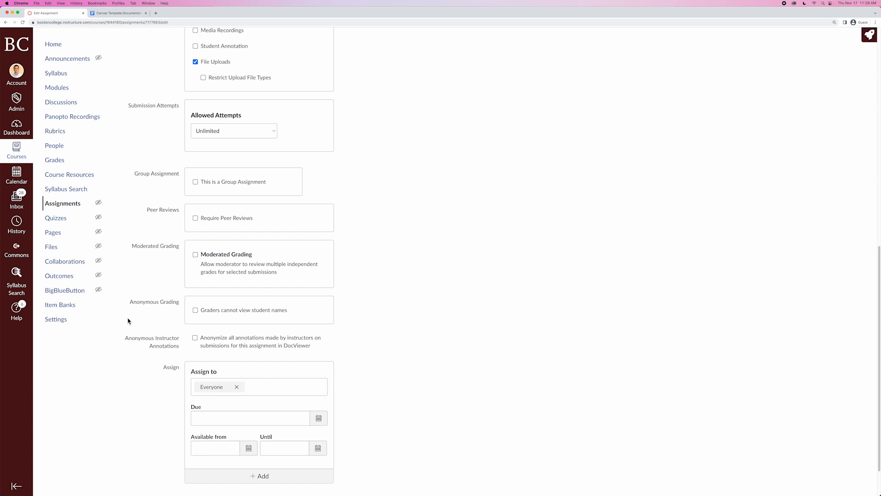
pyautogui.scroll(-2, 128, 321)
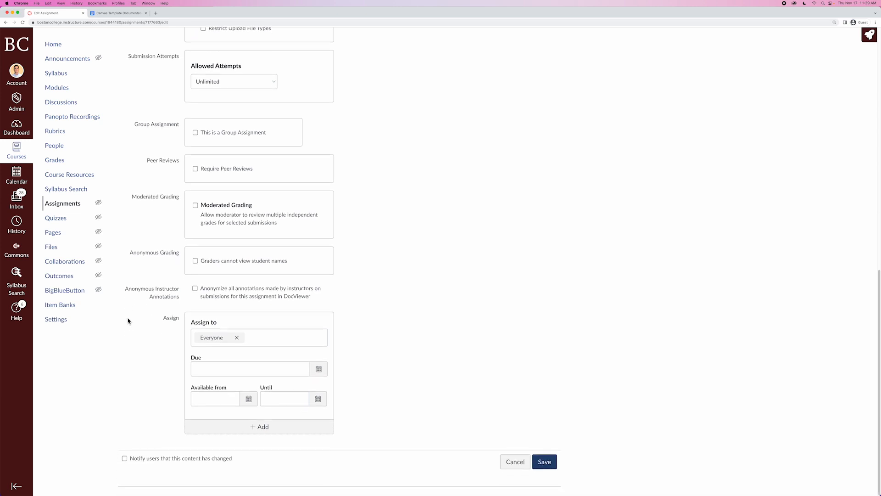
pyautogui.click(521, 463)
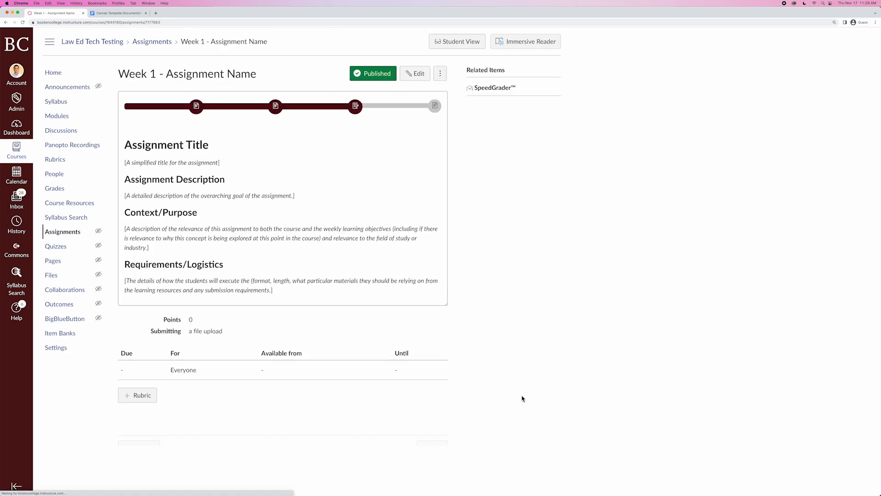
# View the Week 1 - Wrap Up page through the progress bar and return to the Modules list.
pyautogui.click(434, 135)
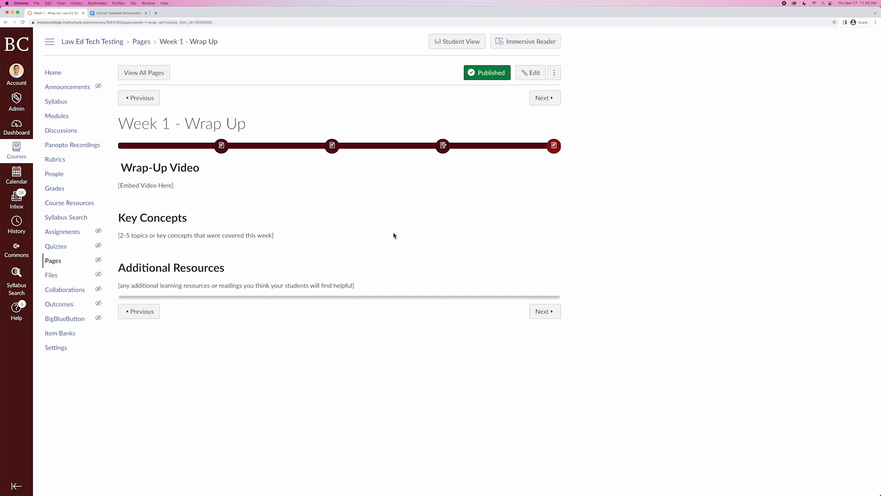
pyautogui.click(61, 118)
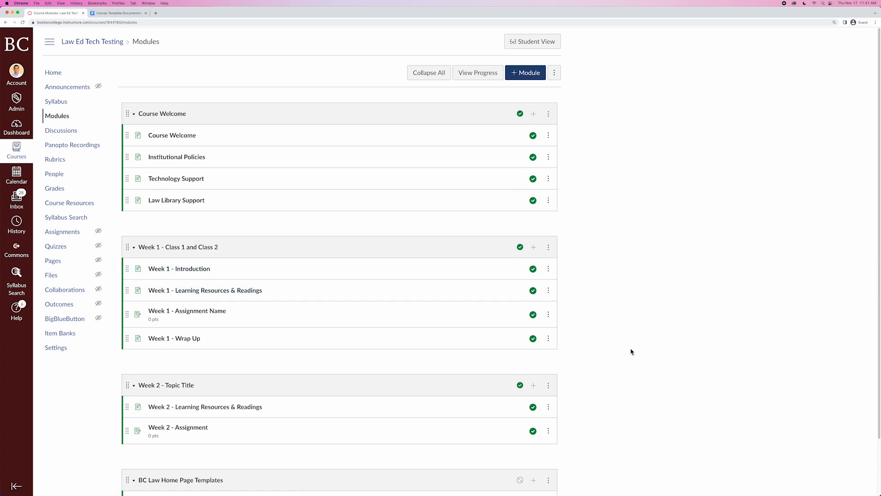
# Open the Week 2 - Learning Resources & Readings page and scroll through it.
pyautogui.scroll(-3, 632, 352)
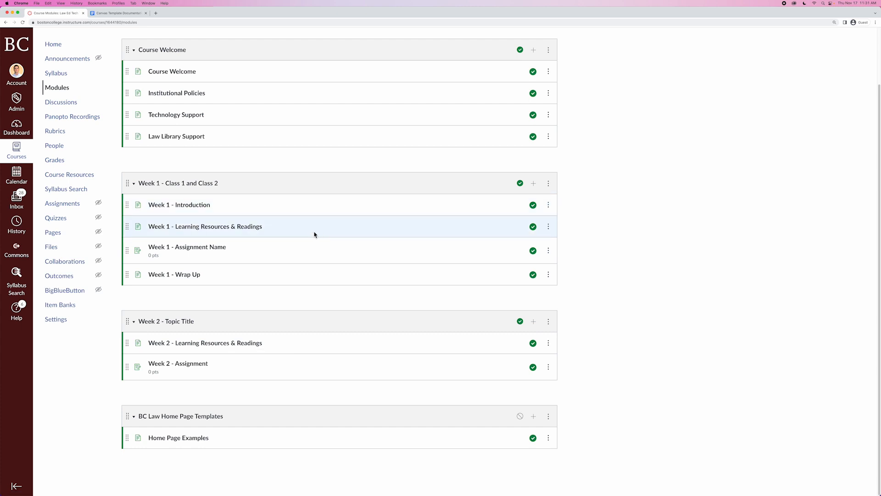
pyautogui.click(198, 351)
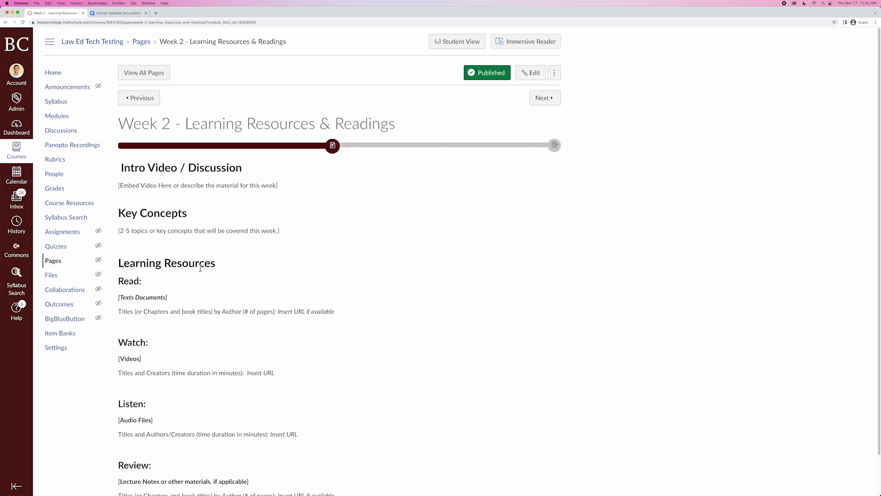
pyautogui.scroll(-2, 419, 287)
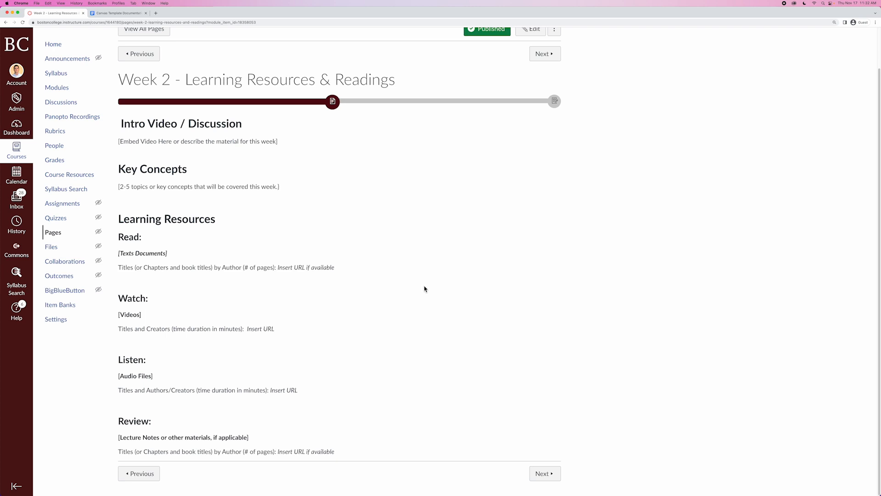
# Open the Week 2 - Assignment through the progress bar and return to the Modules list.
pyautogui.click(554, 101)
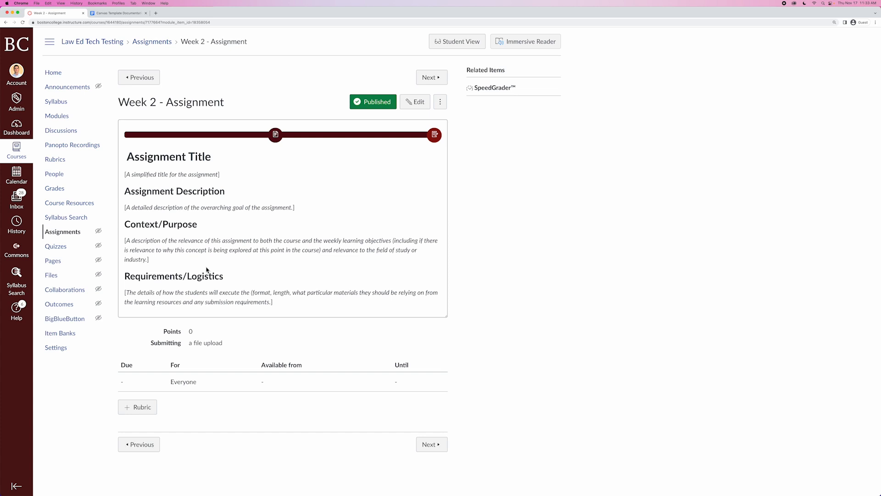
pyautogui.click(59, 117)
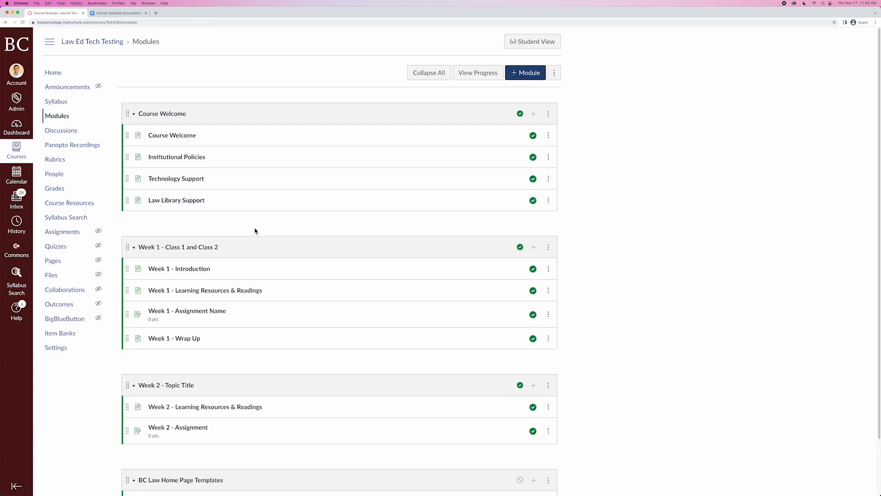
pyautogui.scroll(-3, 255, 230)
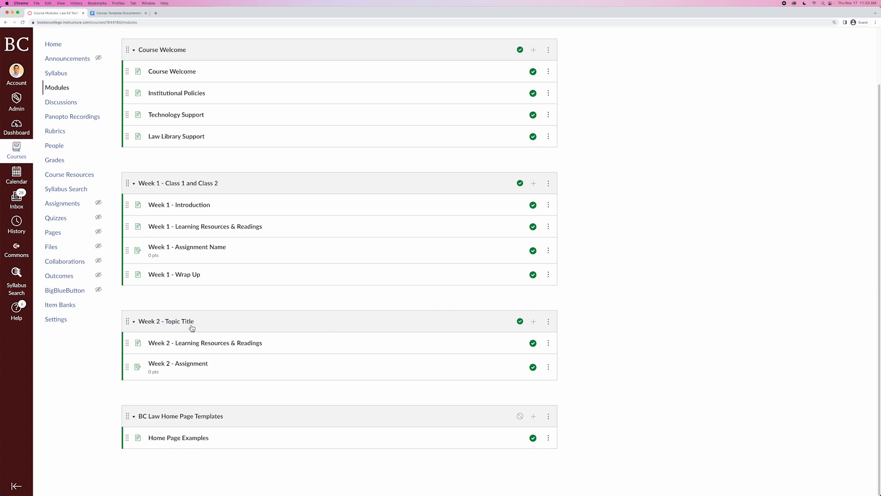
# Duplicate the Week 2 - Topic Title module.
pyautogui.click(548, 323)
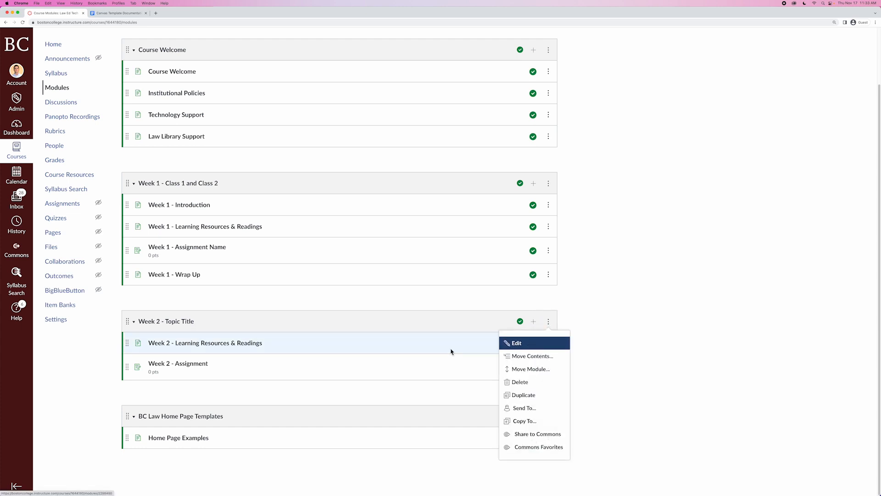
pyautogui.click(328, 300)
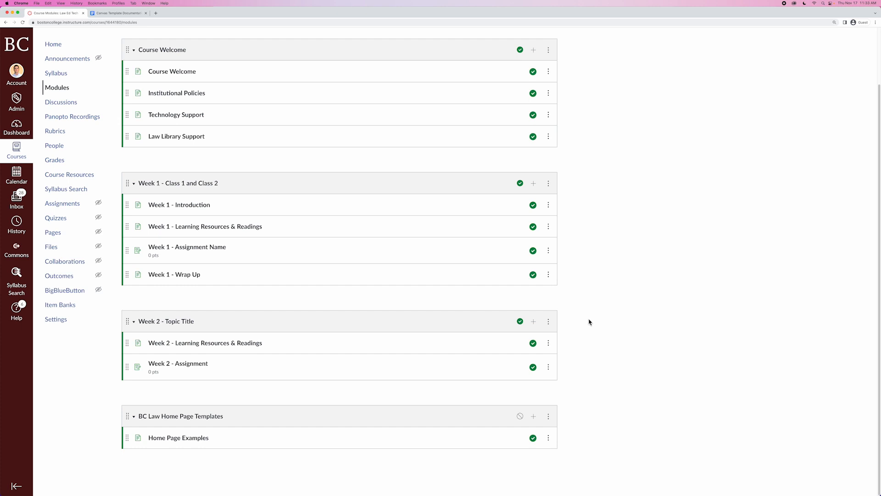
pyautogui.click(549, 322)
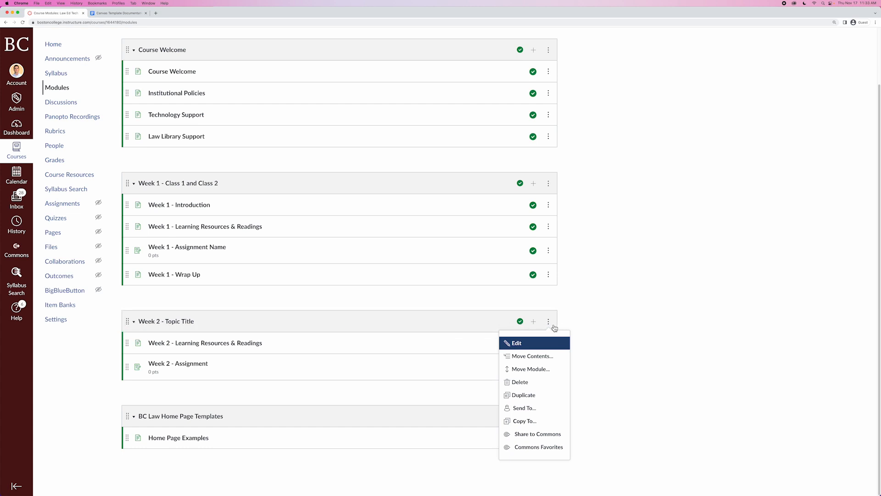
pyautogui.click(550, 398)
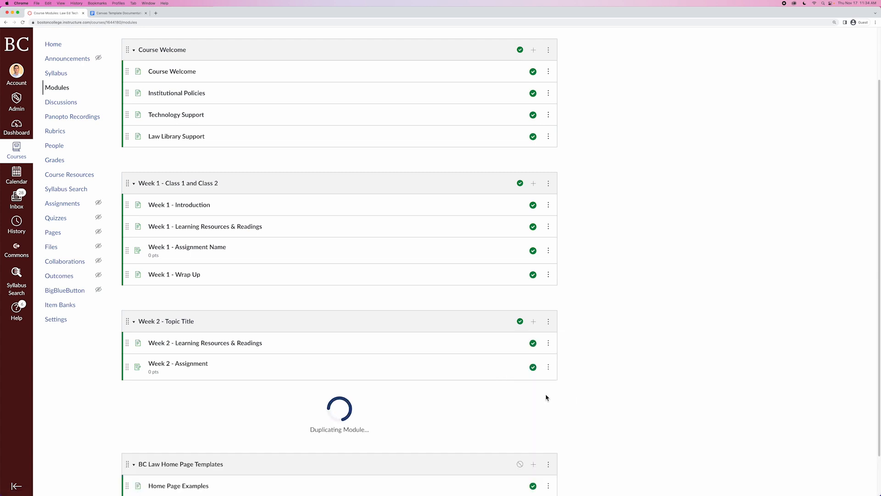
pyautogui.scroll(-3, 585, 395)
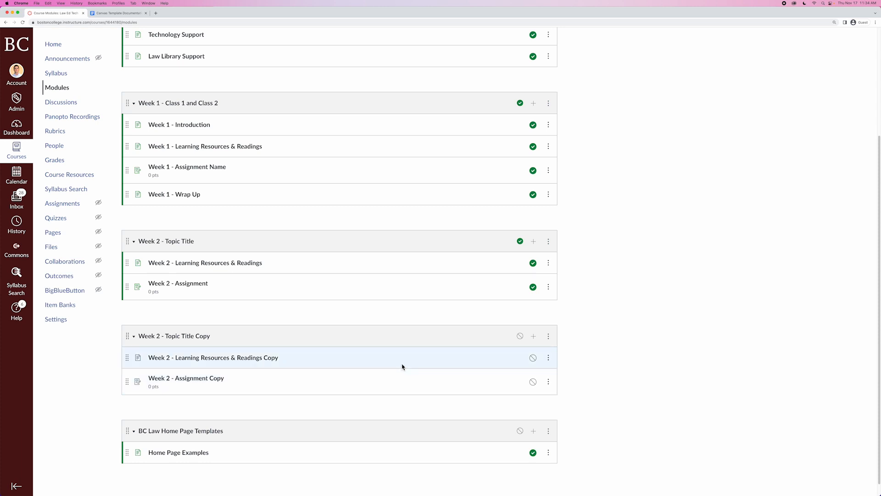
# Rename the duplicated module to Week 3 - Topic Title.
pyautogui.click(549, 336)
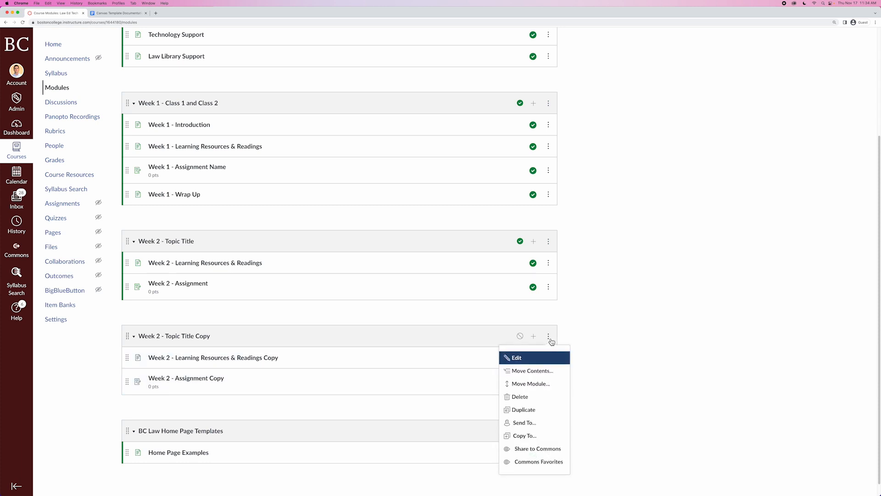
pyautogui.click(520, 358)
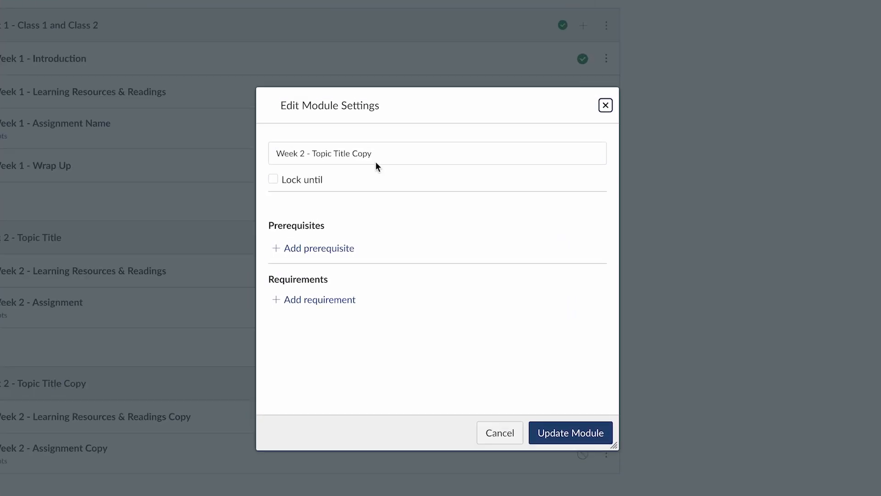
pyautogui.doubleClick(380, 154)
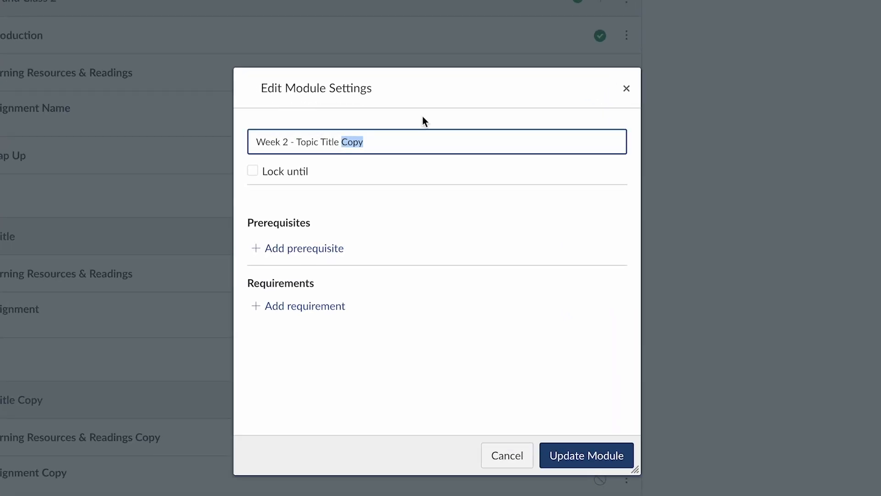
pyautogui.press('BackSpace')
pyautogui.press('BackSpace')
pyautogui.click(602, 457)
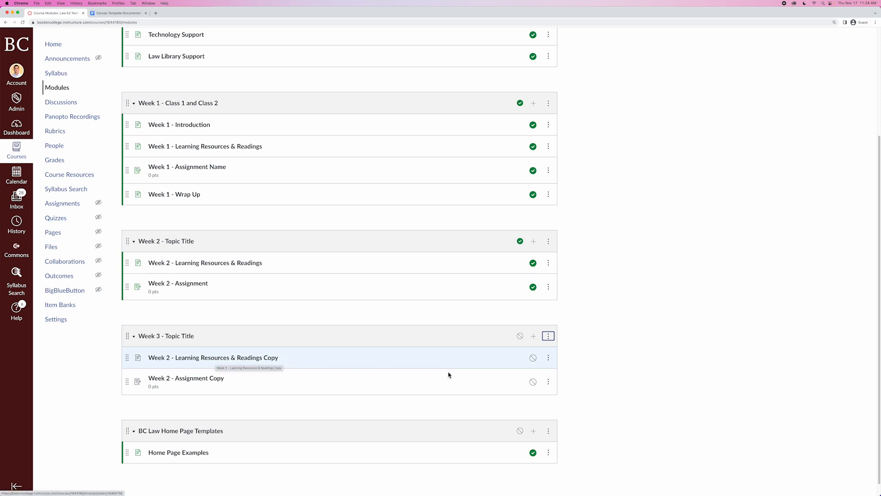
# Rename the copied readings page item in the Week 3 module to Week 3 - Learning Resources & Readings.
pyautogui.click(552, 364)
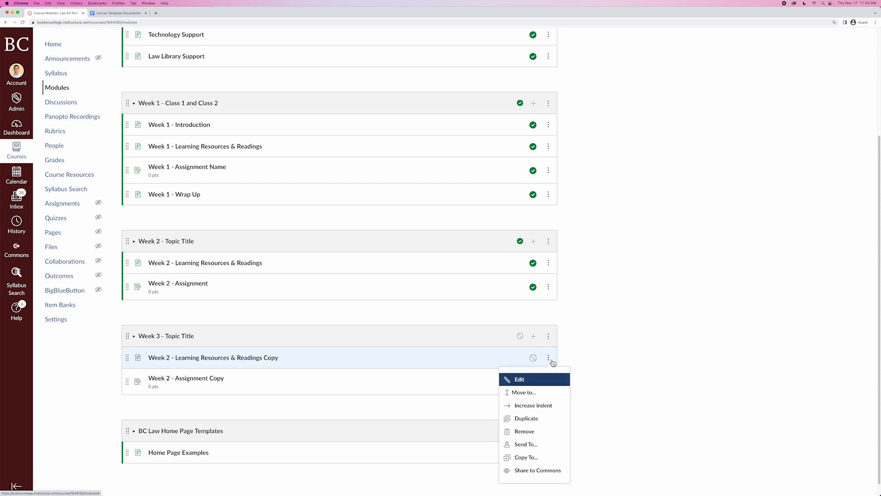
pyautogui.click(523, 379)
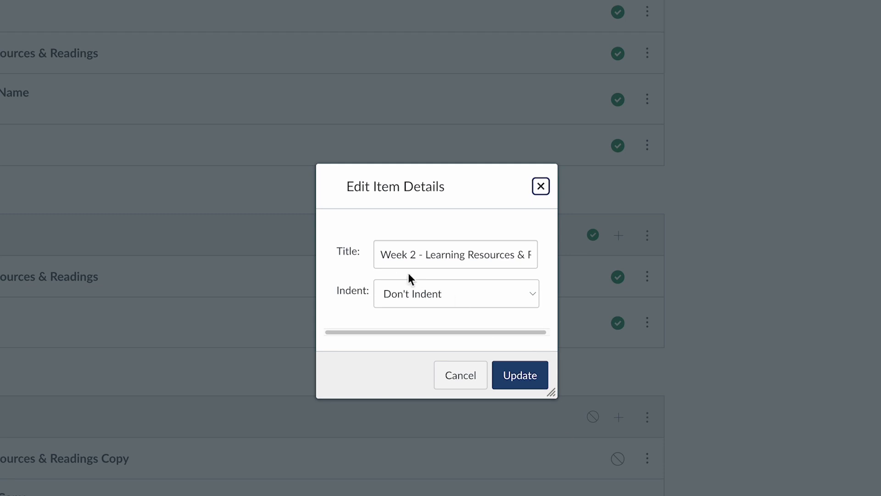
pyautogui.click(415, 255)
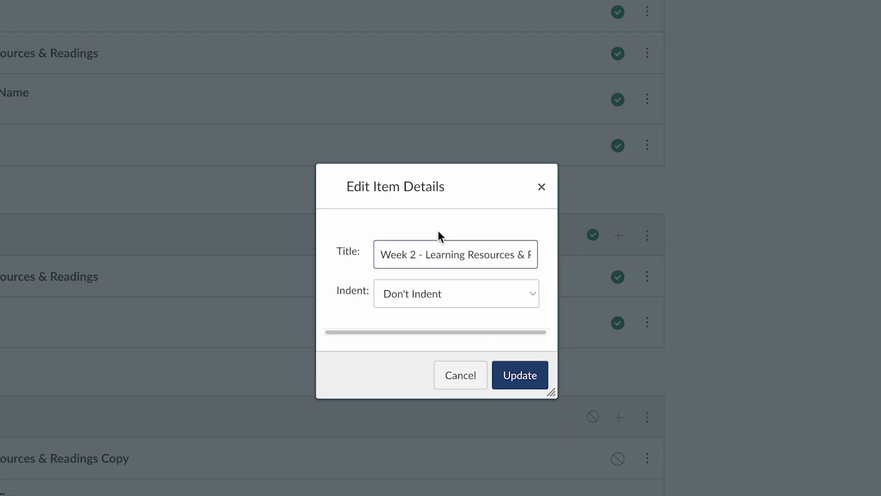
pyautogui.press('End')
pyautogui.press('BackSpace')
pyautogui.press('BackSpace')
pyautogui.press('BackSpace')
pyautogui.press('BackSpace')
pyautogui.press('BackSpace')
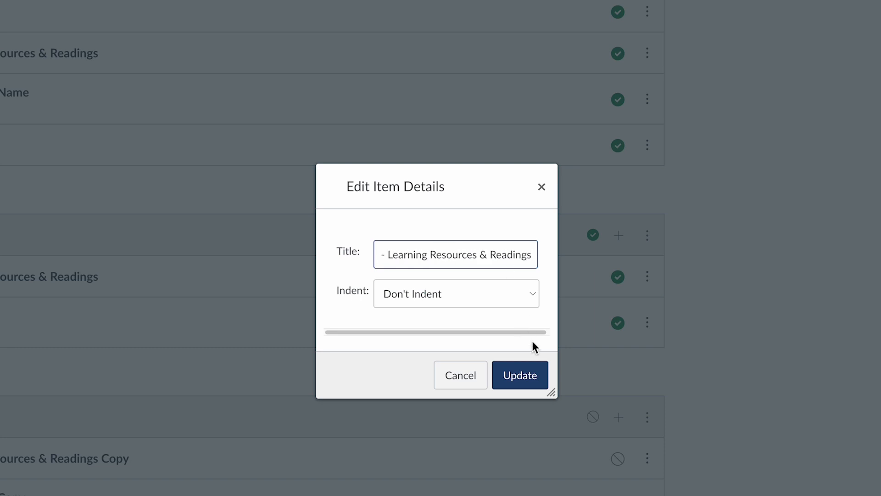
pyautogui.click(534, 377)
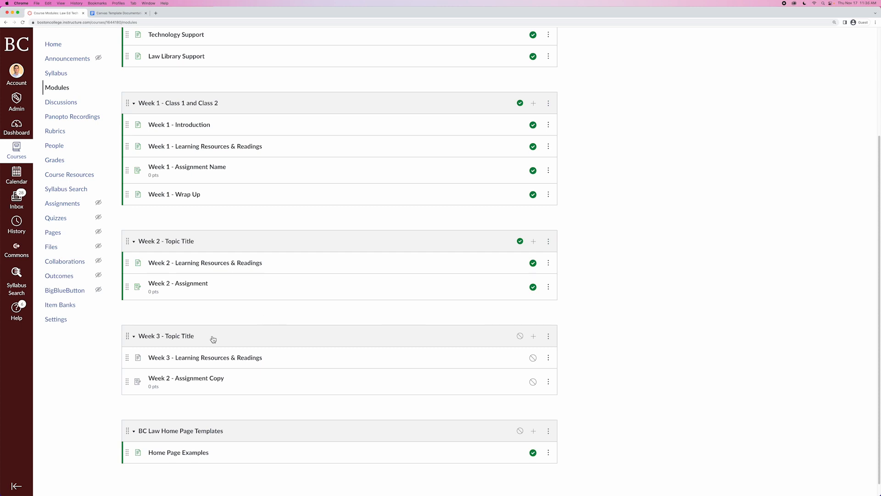
# Open the copied assignment, rename it to Week 3 - Assignment, and save it.
pyautogui.click(171, 383)
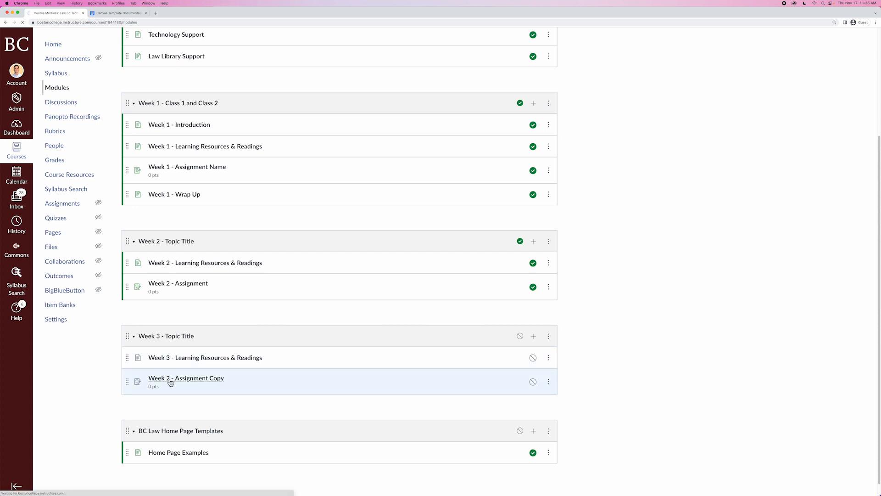
pyautogui.click(417, 104)
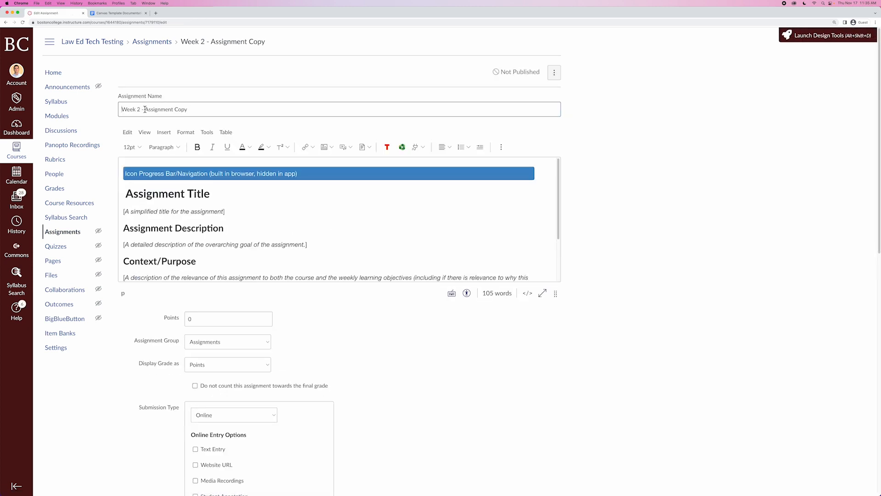
pyautogui.click(140, 110)
pyautogui.press('BackSpace')
pyautogui.write('3')
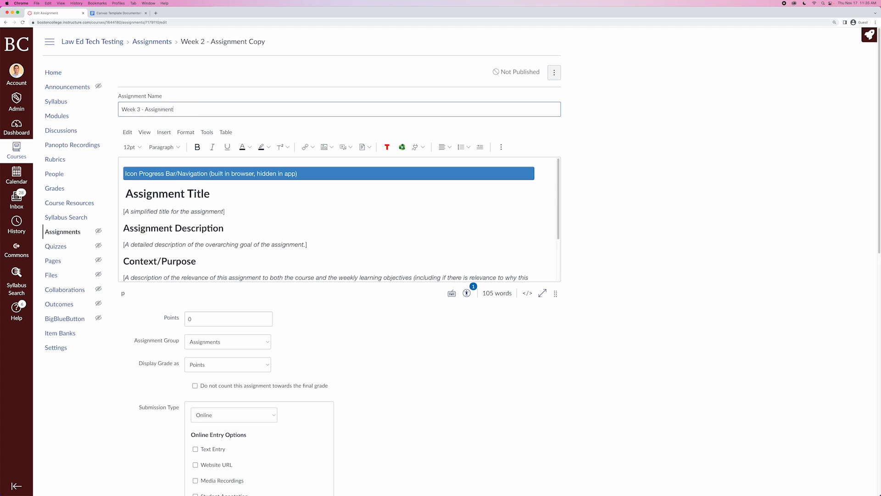
pyautogui.scroll(-10, 592, 356)
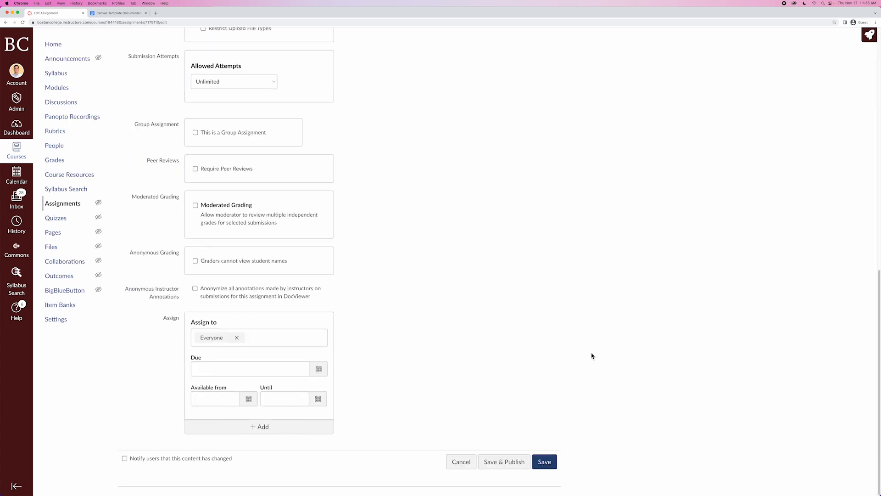
pyautogui.click(548, 469)
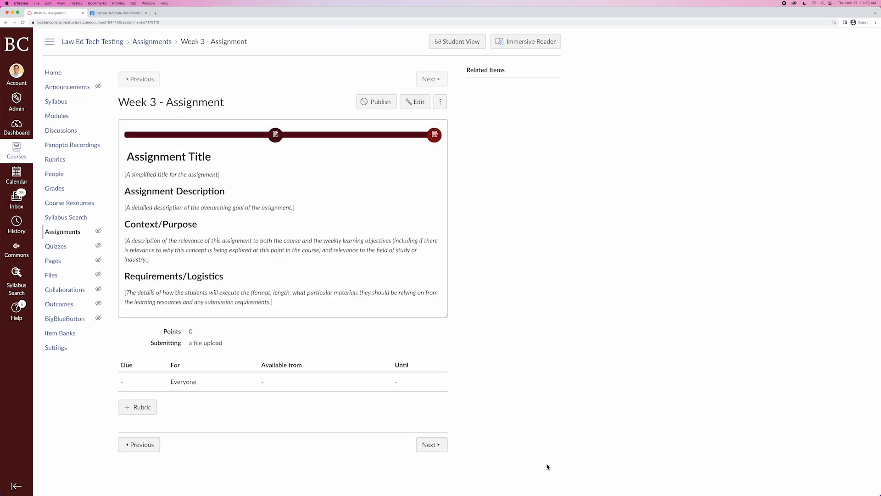
# Publish the Week 3 - Topic Title module while leaving its Week 3 - Assignment unpublished.
pyautogui.click(57, 117)
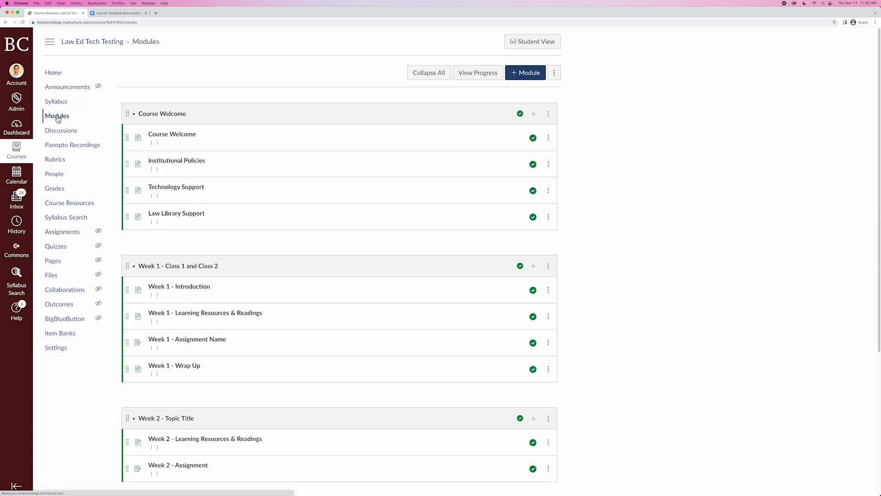
pyautogui.scroll(-5, 610, 364)
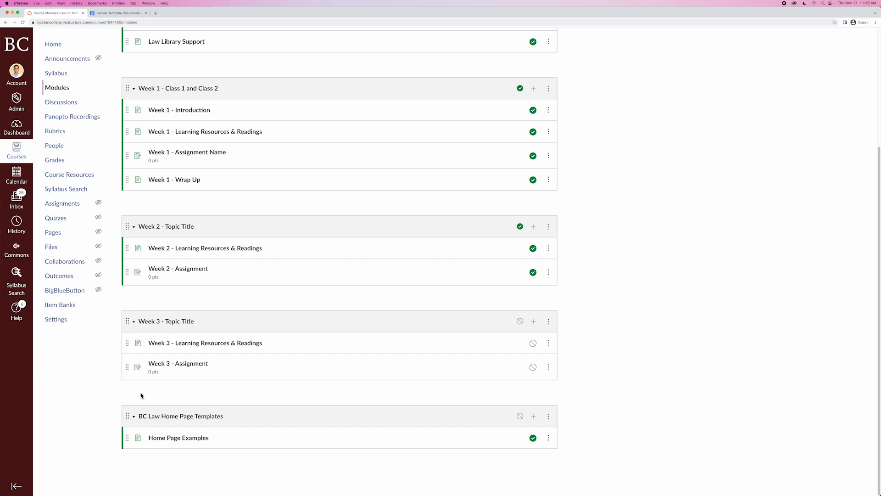
pyautogui.click(520, 322)
pyautogui.click(533, 367)
# Preview the course modules in Student View, then leave Student View.
pyautogui.scroll(4, 624, 118)
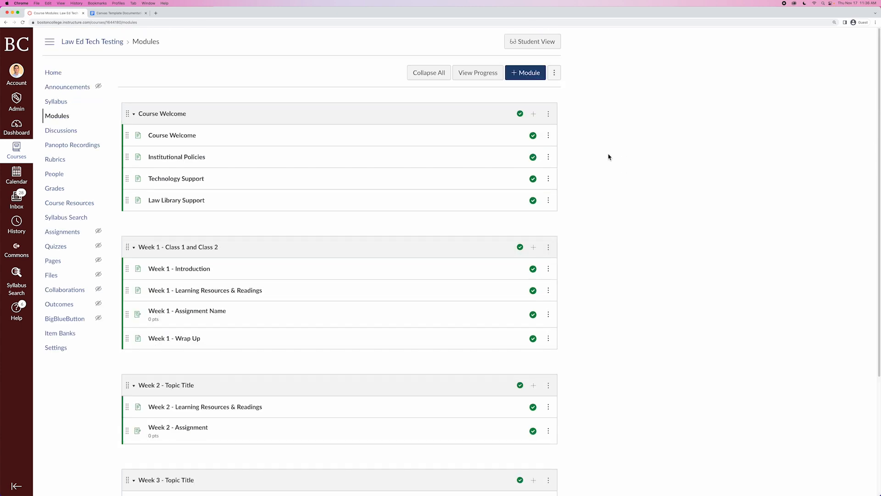
pyautogui.click(536, 44)
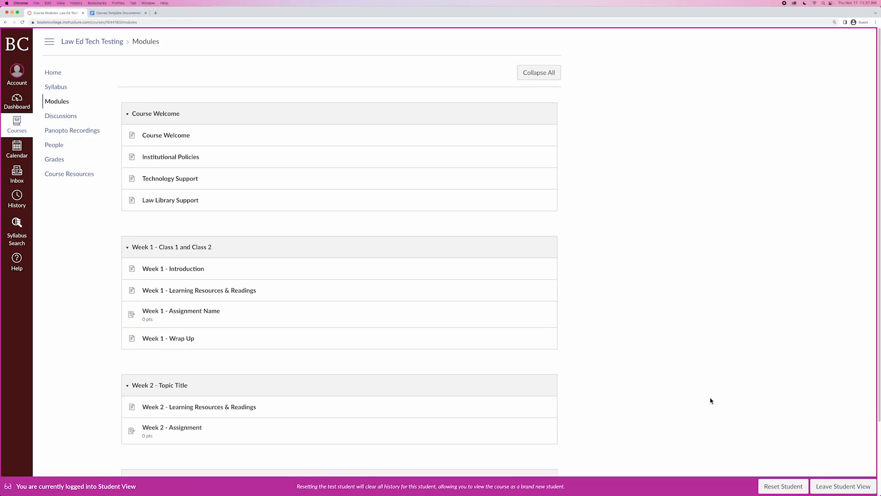
pyautogui.scroll(-4, 711, 401)
pyautogui.scroll(1, 711, 400)
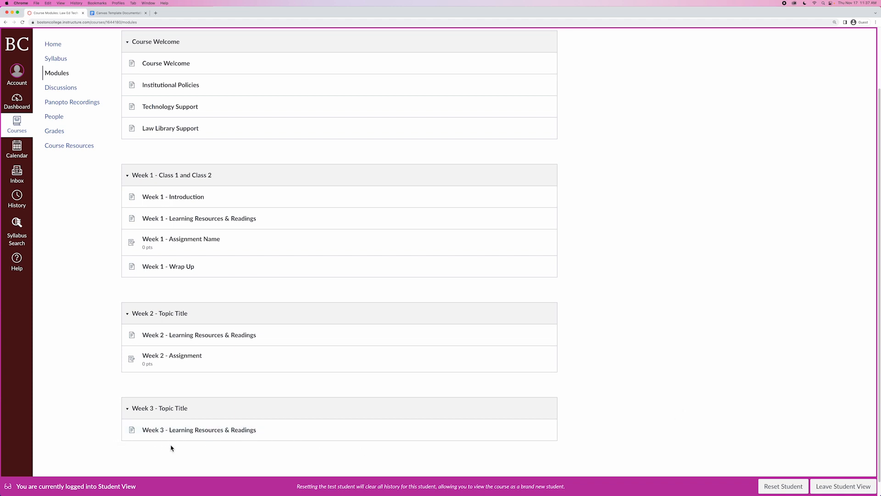
pyautogui.click(859, 489)
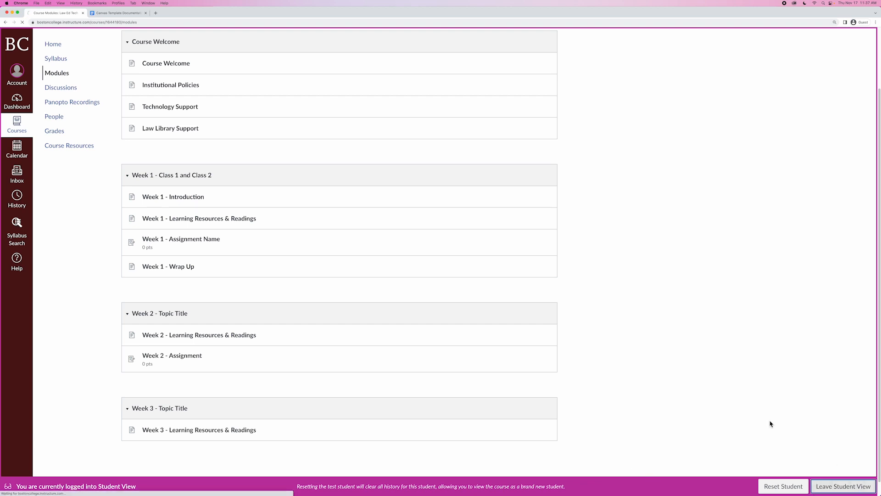
pyautogui.scroll(-4, 644, 403)
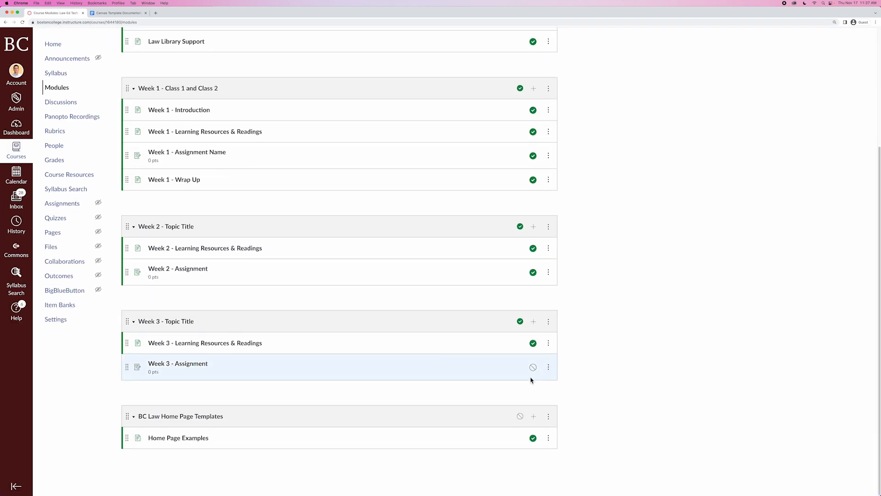
# Unpublish the Week 3 - Topic Title module and recheck the modules in Student View before leaving it.
pyautogui.click(520, 321)
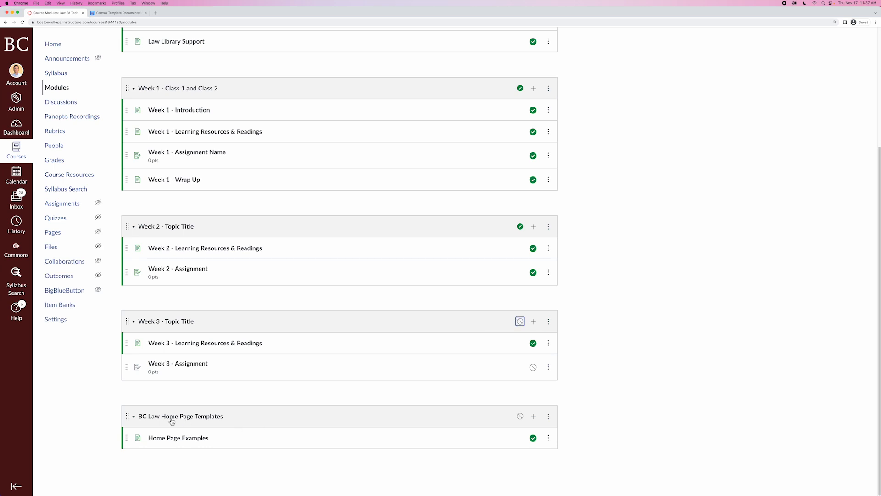
pyautogui.press('super+r')
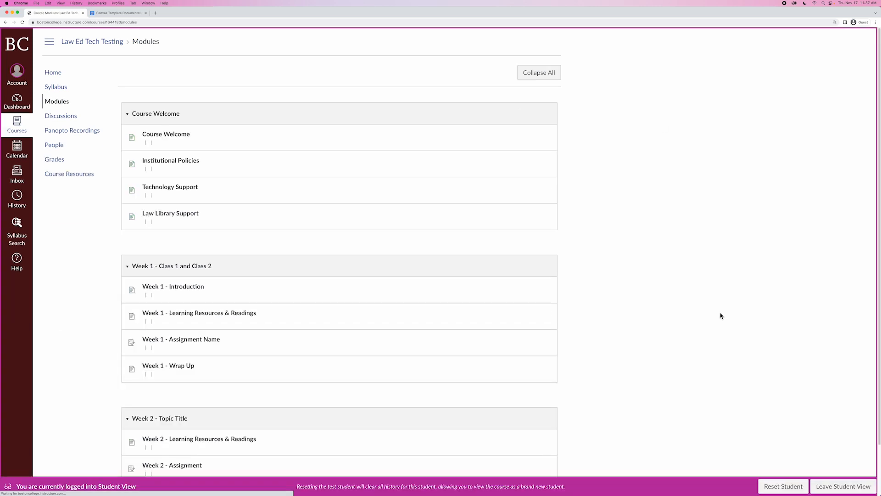
pyautogui.scroll(-1, 721, 316)
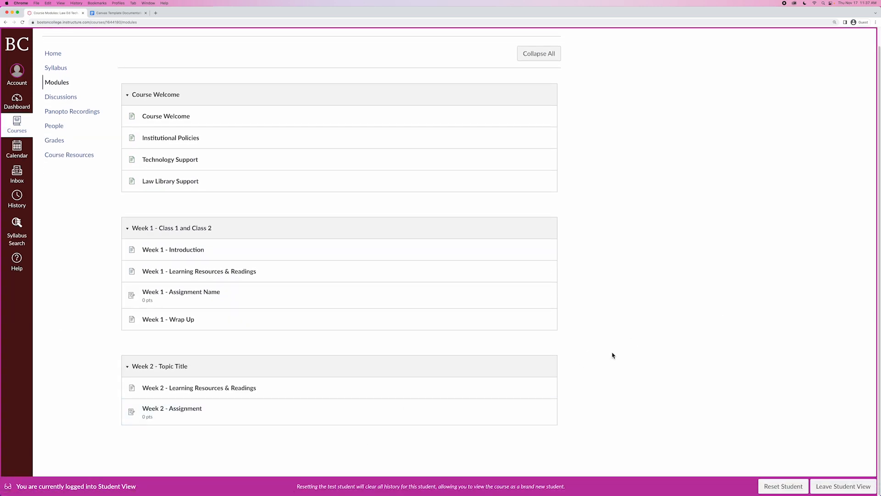
pyautogui.click(857, 489)
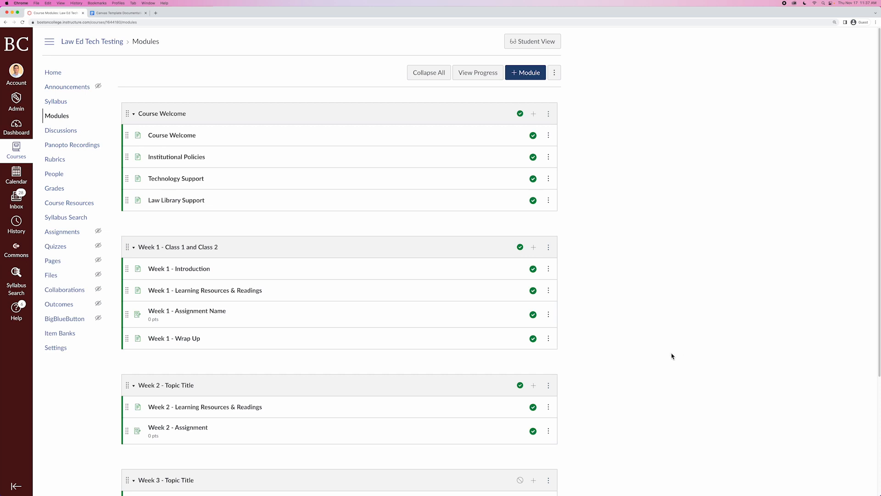
pyautogui.scroll(-5, 666, 360)
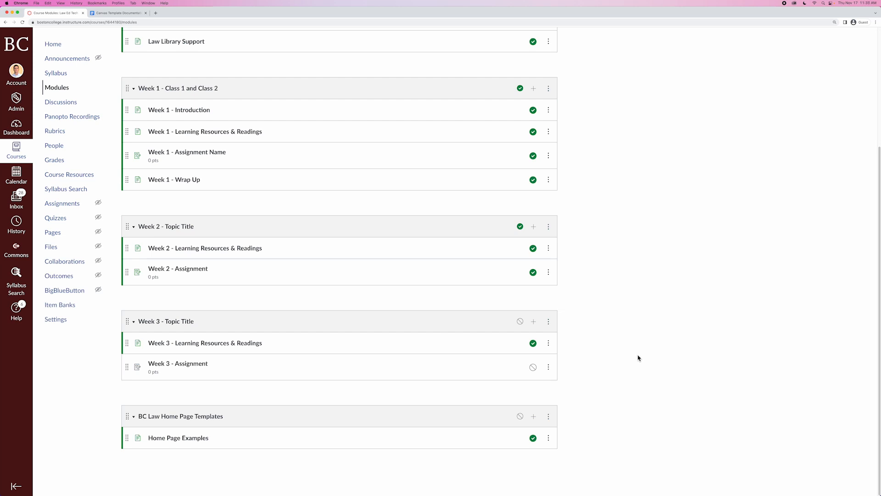
# Duplicate the Week 3 - Topic Title module.
pyautogui.click(548, 321)
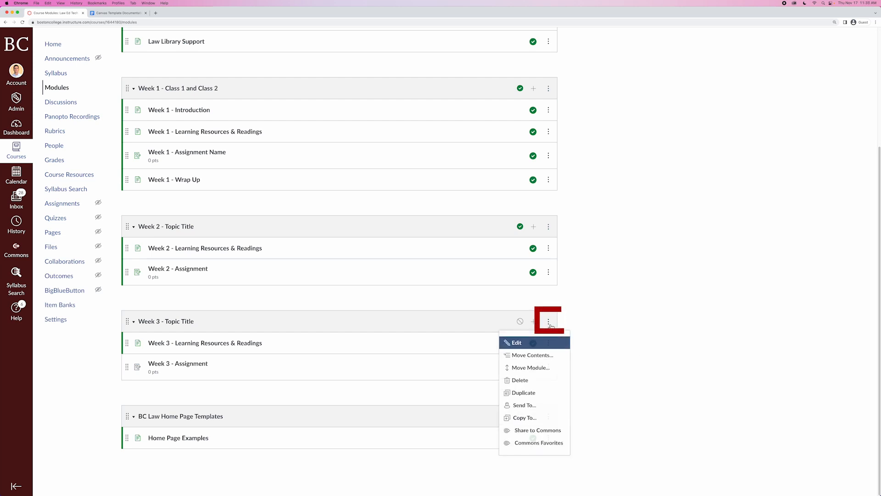
pyautogui.click(529, 396)
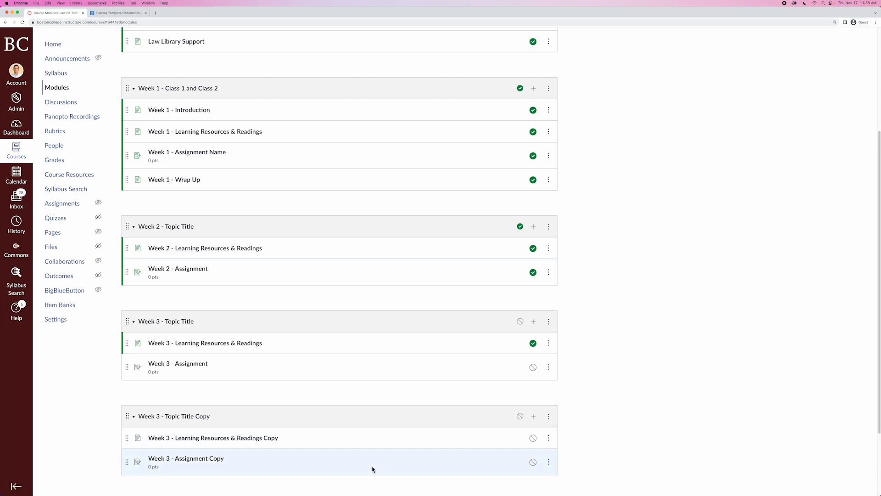
# Rename the duplicated module to Week 4 - Topic Title.
pyautogui.scroll(-3, 587, 414)
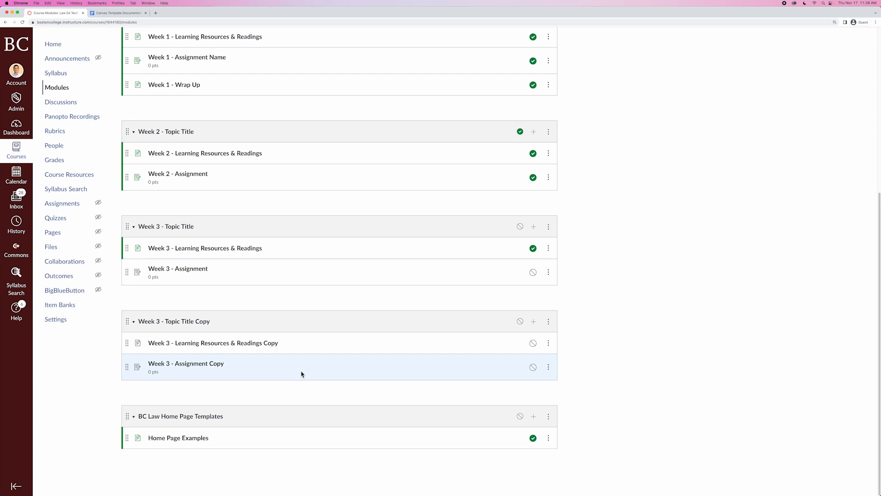
pyautogui.click(548, 322)
pyautogui.click(519, 347)
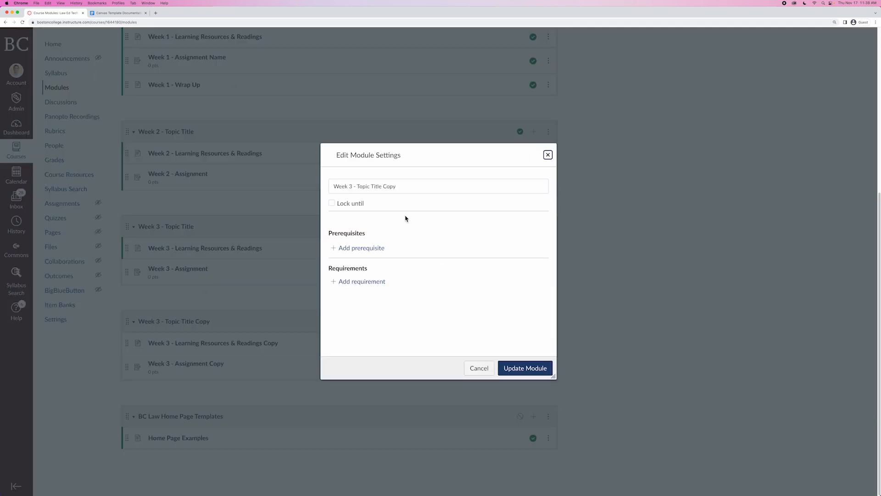
pyautogui.click(352, 186)
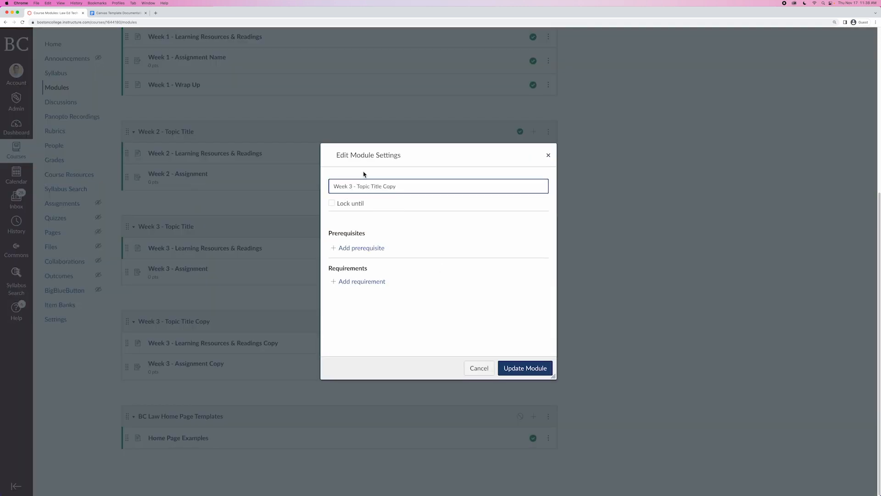
pyautogui.press('BackSpace')
pyautogui.write('4')
pyautogui.moveTo(381, 186); pyautogui.dragTo(401, 186)
pyautogui.press('BackSpace')
pyautogui.click(531, 371)
# Rename the copied readings page item in the Week 4 module to Week 4 - Learning Resources & Readings.
pyautogui.click(548, 344)
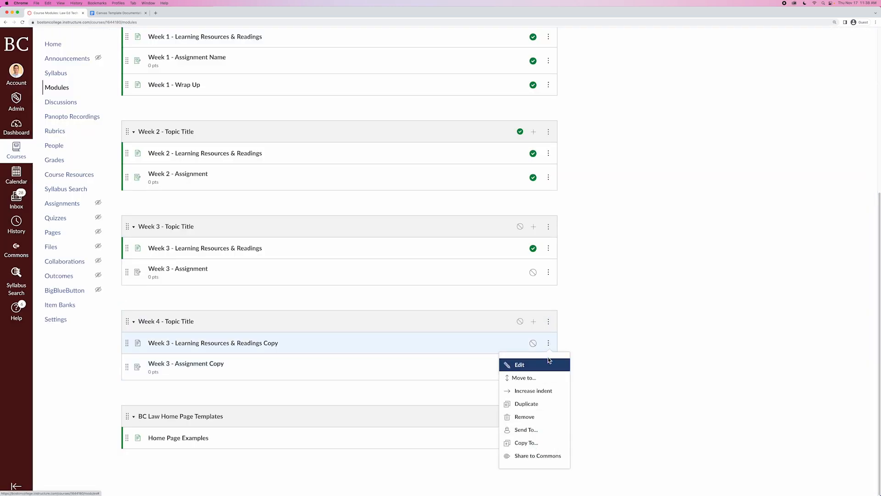
pyautogui.click(548, 362)
pyautogui.click(428, 251)
pyautogui.click(482, 315)
# Rename the copied assignment item in the Week 4 module to Week 4 - Assignment.
pyautogui.click(548, 367)
pyautogui.click(548, 386)
pyautogui.click(428, 251)
pyautogui.press('BackSpace')
pyautogui.write('4')
pyautogui.press('BackSpace')
pyautogui.press('BackSpace')
pyautogui.press('BackSpace')
pyautogui.press('BackSpace')
pyautogui.press('BackSpace')
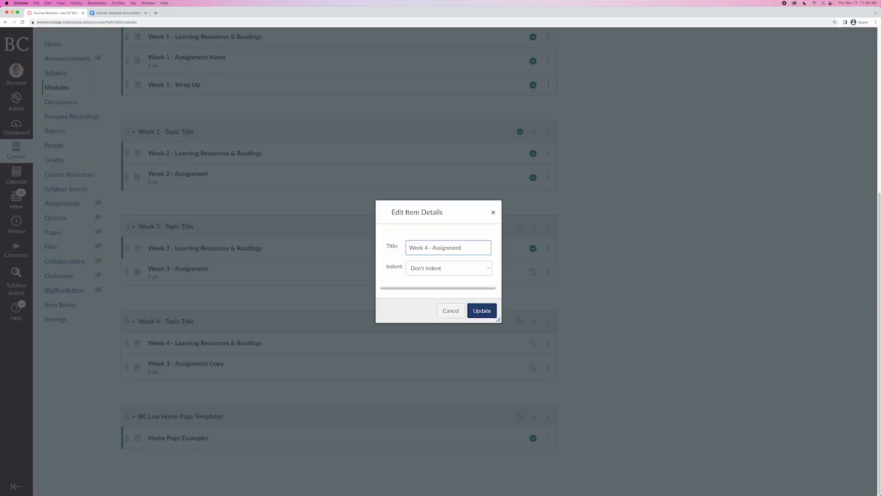
pyautogui.click(482, 315)
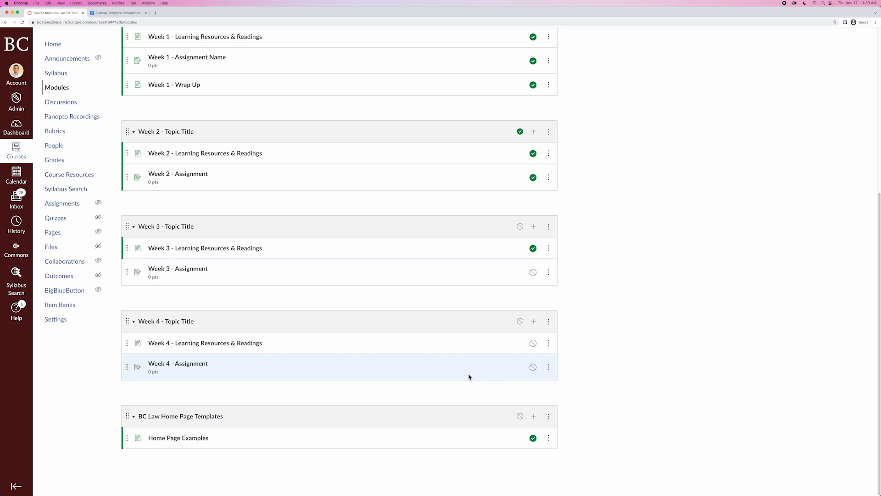
# Open the course's Assignments list to review the weekly assignments.
pyautogui.click(549, 368)
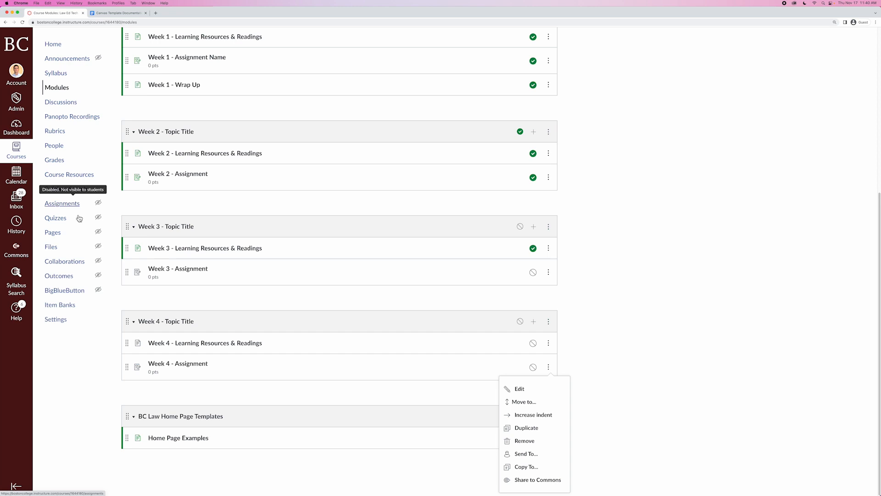
pyautogui.click(408, 400)
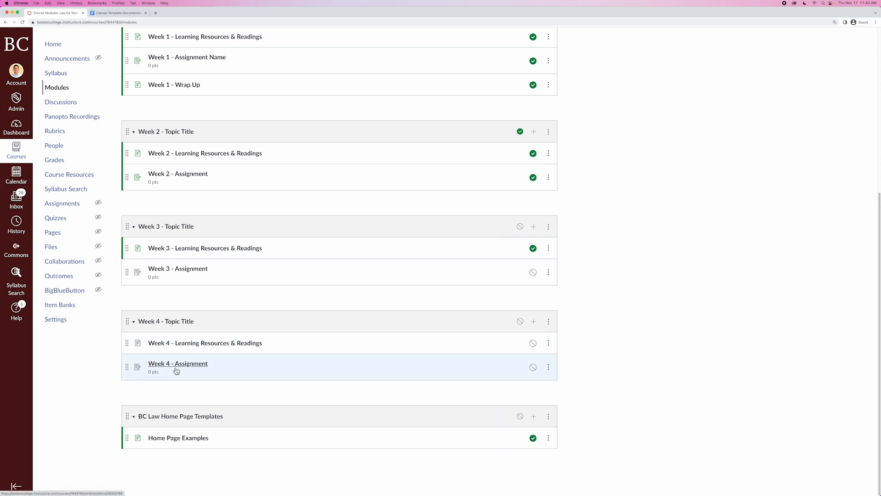
pyautogui.click(66, 207)
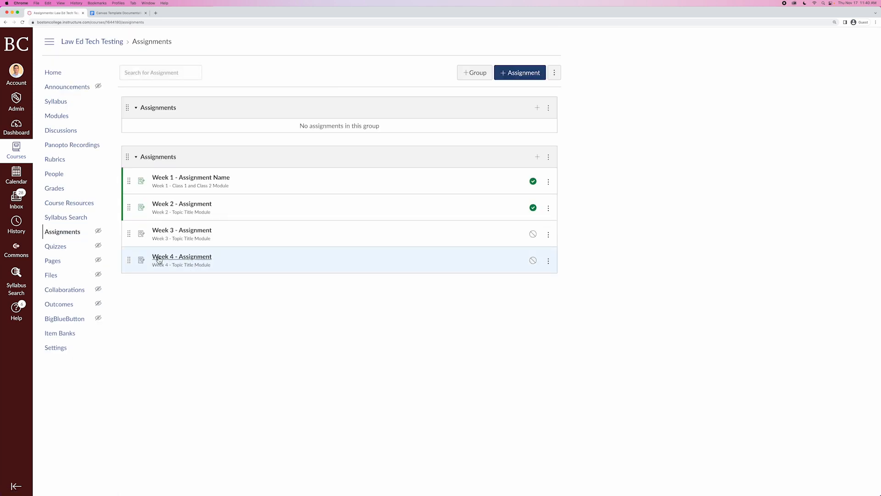
# Delete the Week 4 - Assignment from the course's assignments.
pyautogui.click(548, 261)
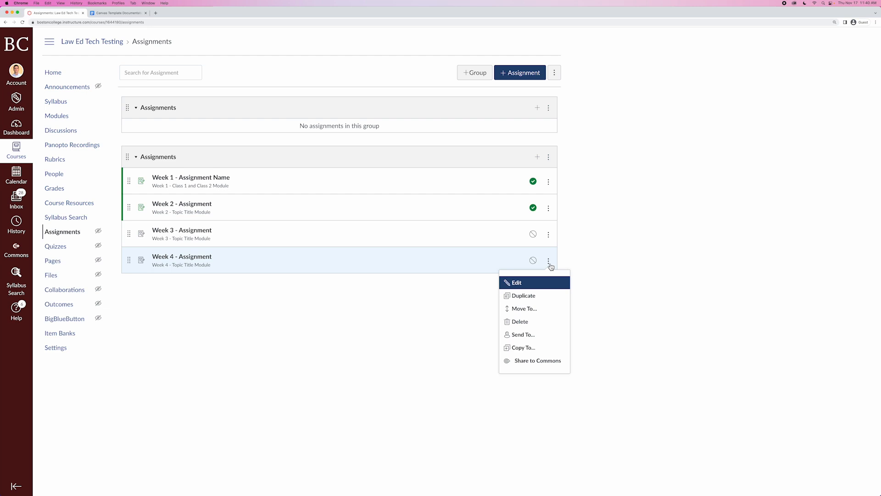
pyautogui.click(518, 324)
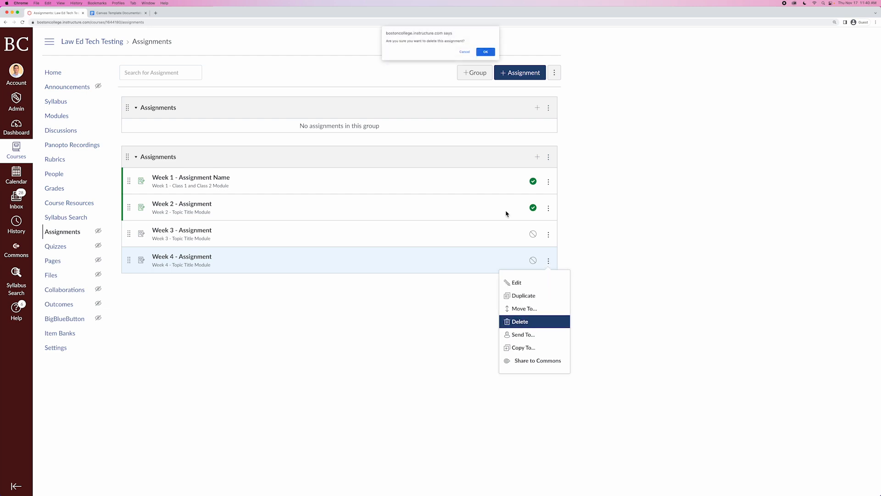
pyautogui.click(485, 52)
# Add a new page named Week 4 - Wrap Up to the Week 4 - Topic Title module.
pyautogui.click(62, 122)
pyautogui.scroll(-5, 286, 317)
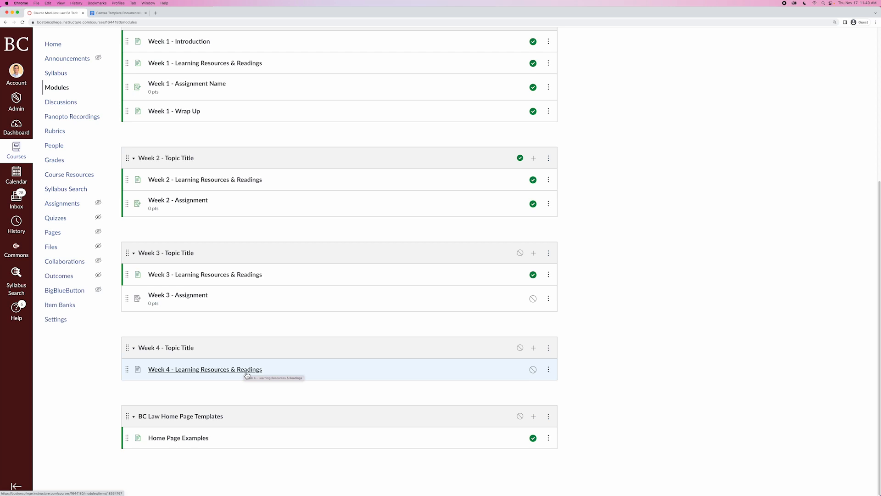
pyautogui.click(534, 348)
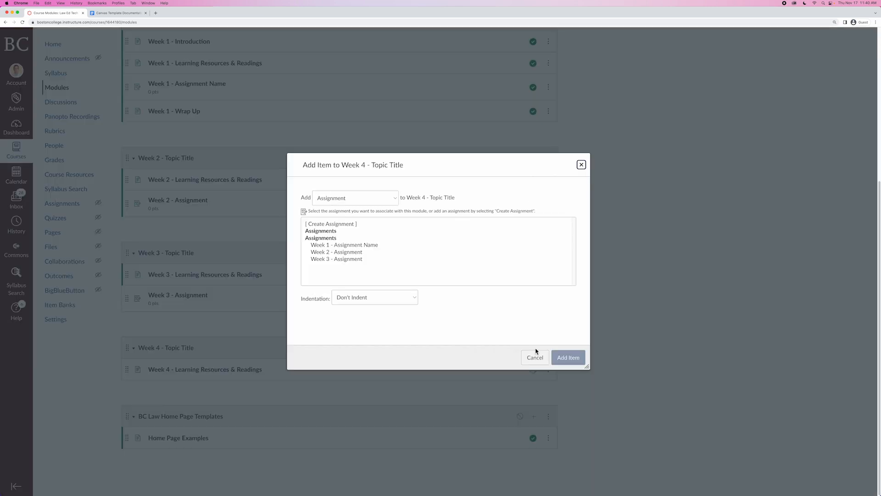
pyautogui.click(359, 202)
pyautogui.click(346, 225)
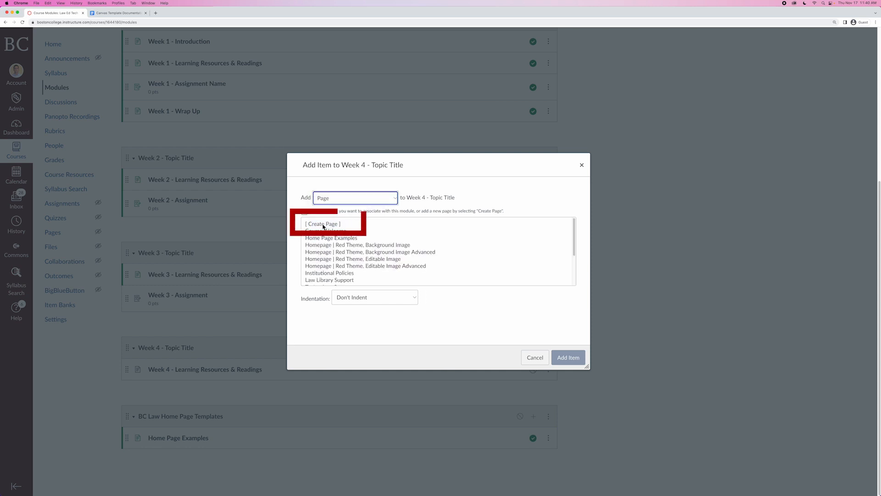
pyautogui.click(325, 224)
pyautogui.click(361, 300)
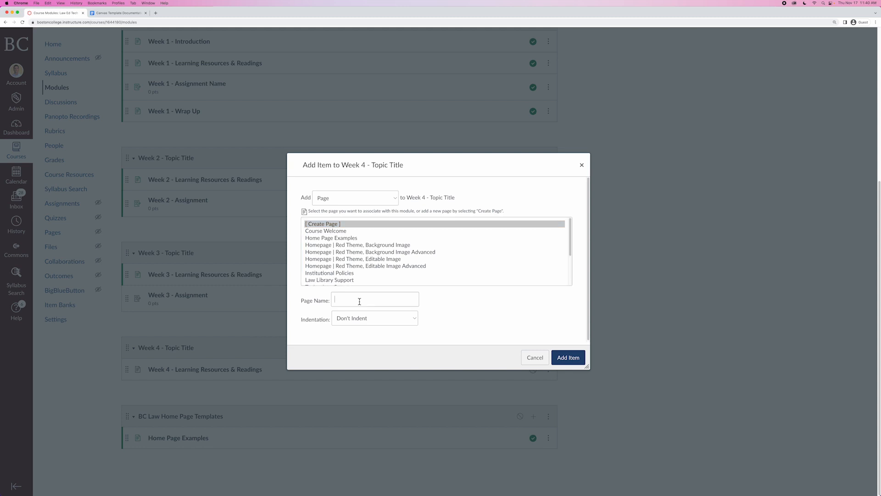
pyautogui.write('Week 4 - Wrap Up')
pyautogui.click(572, 357)
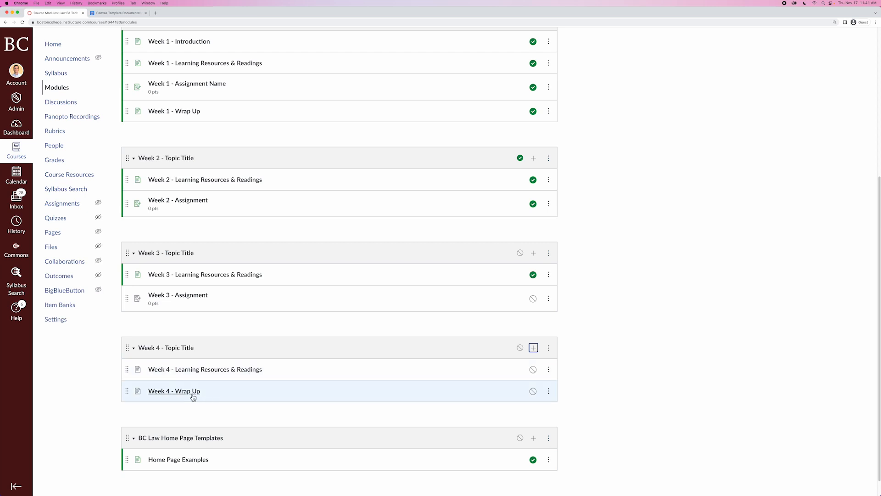
# Copy the entire contents of the Week 1 - Wrap Up page in its editor, leaving it without saving.
pyautogui.click(170, 396)
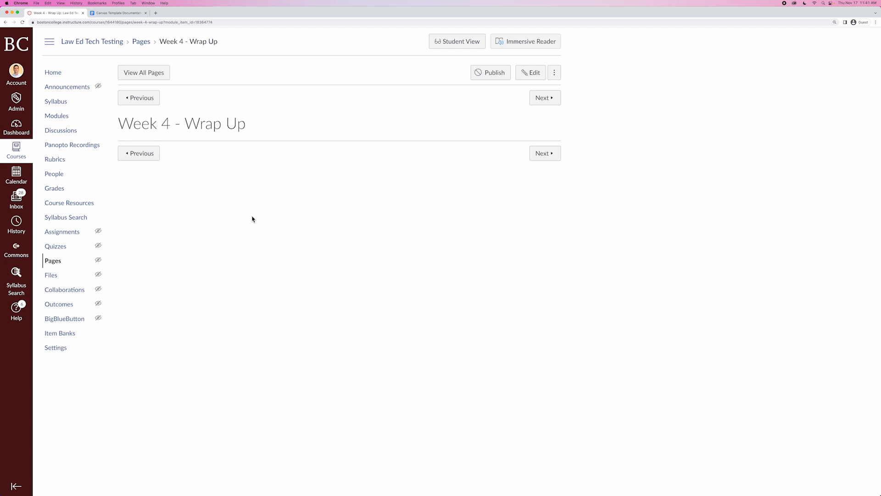
pyautogui.click(57, 118)
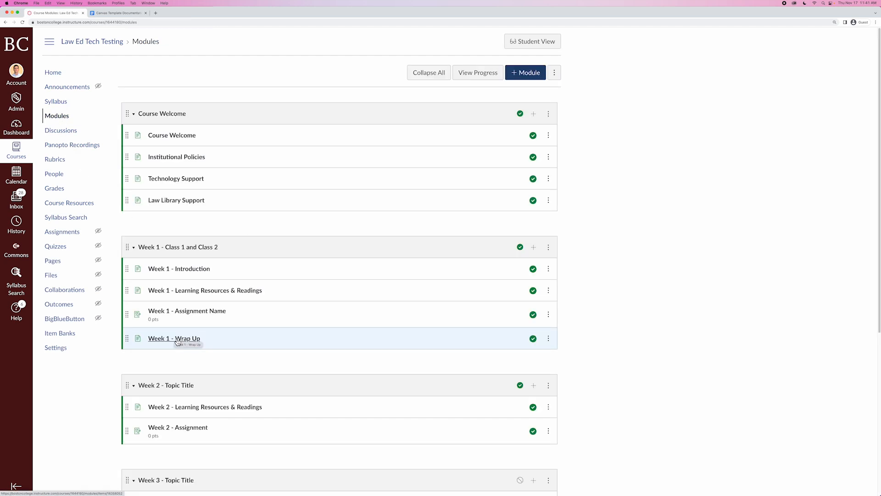
pyautogui.click(159, 340)
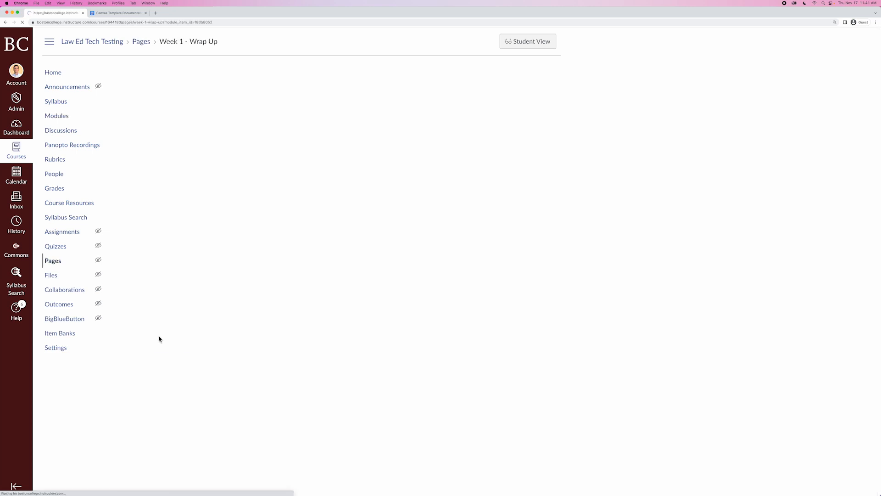
pyautogui.click(528, 75)
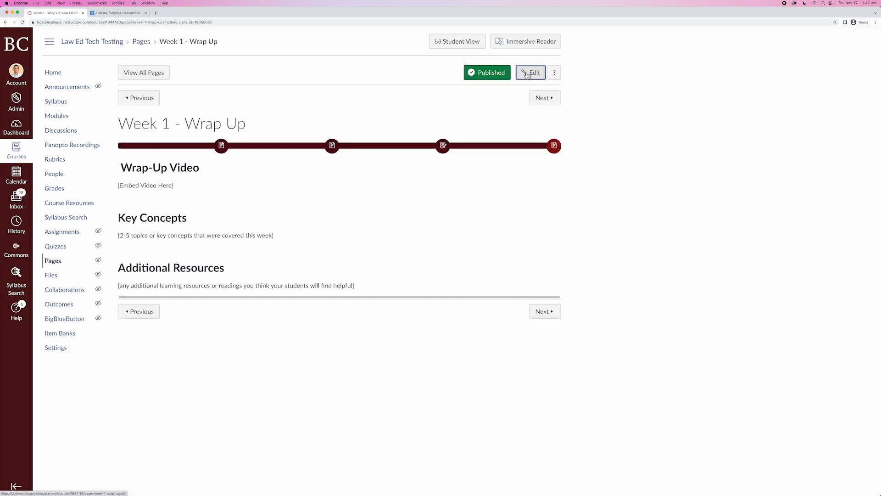
pyautogui.click(282, 216)
pyautogui.click(217, 206)
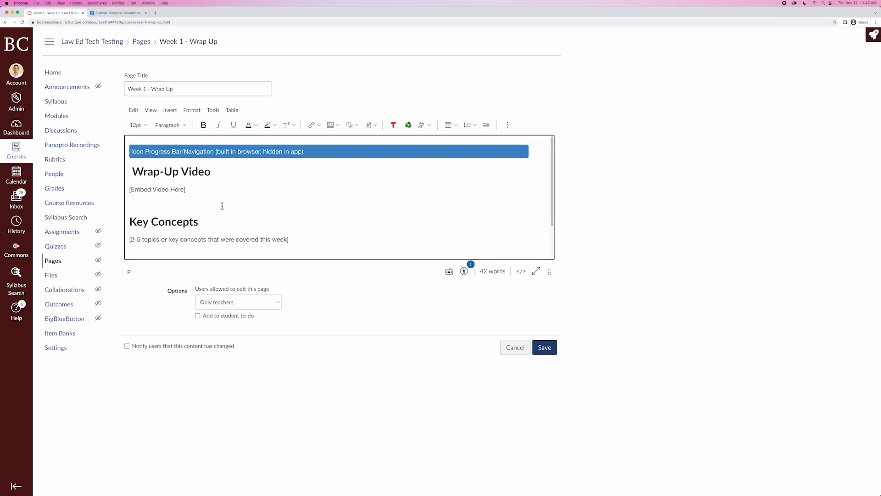
pyautogui.press('super+a')
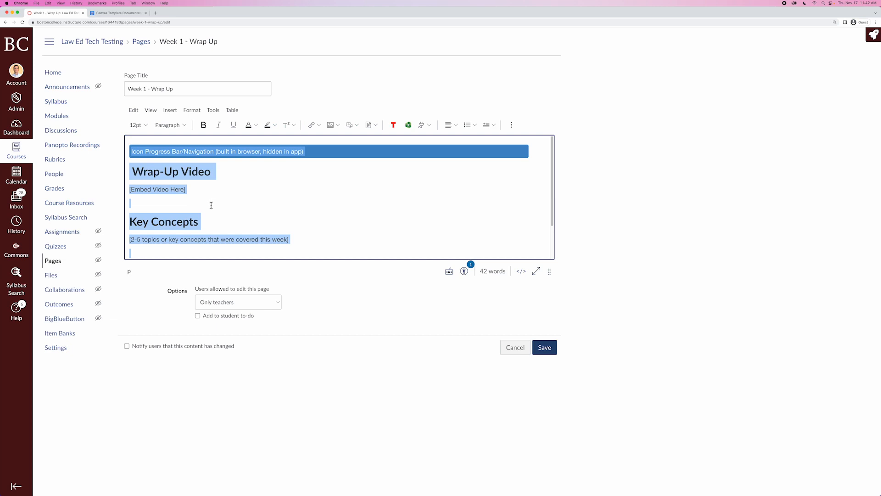
pyautogui.rightClick(214, 203)
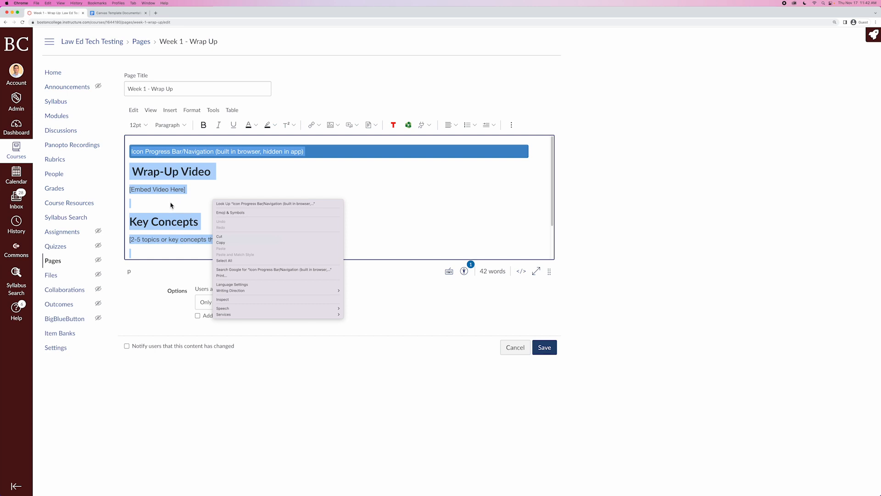
pyautogui.click(227, 243)
pyautogui.click(515, 348)
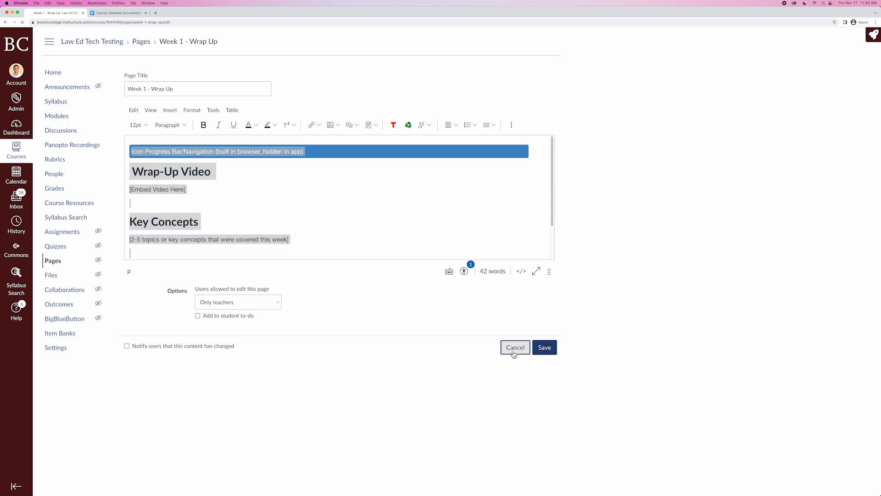
# Paste the copied content into the Week 4 - Wrap Up page and save it.
pyautogui.click(58, 120)
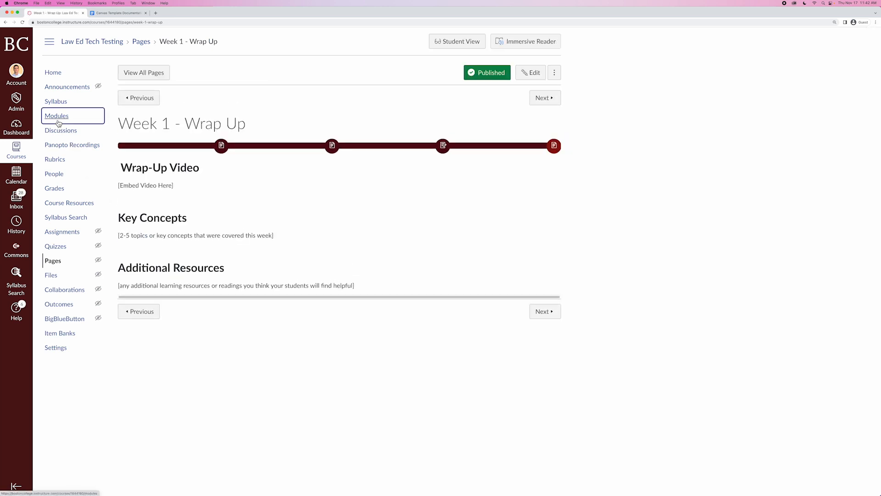
pyautogui.scroll(-5, 262, 341)
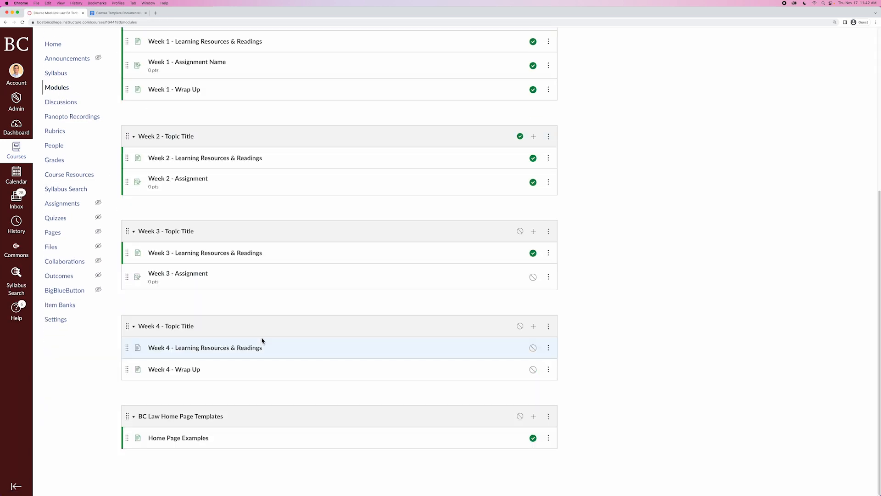
pyautogui.click(189, 370)
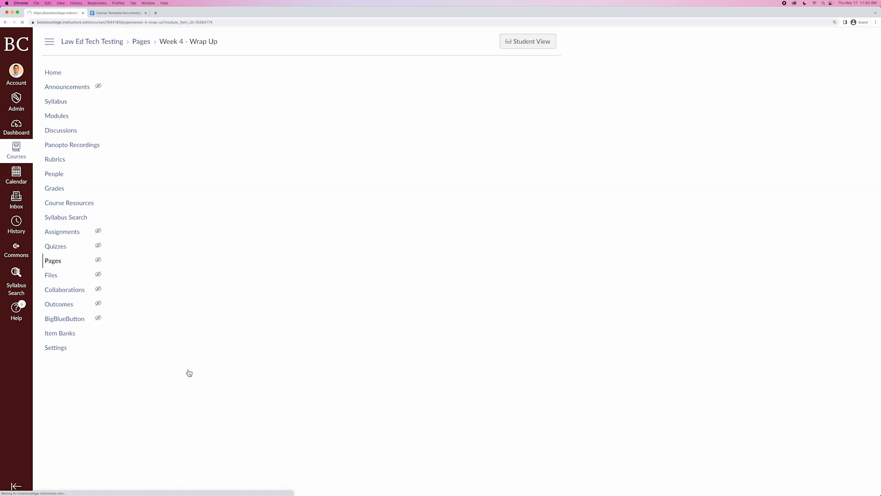
pyautogui.click(533, 81)
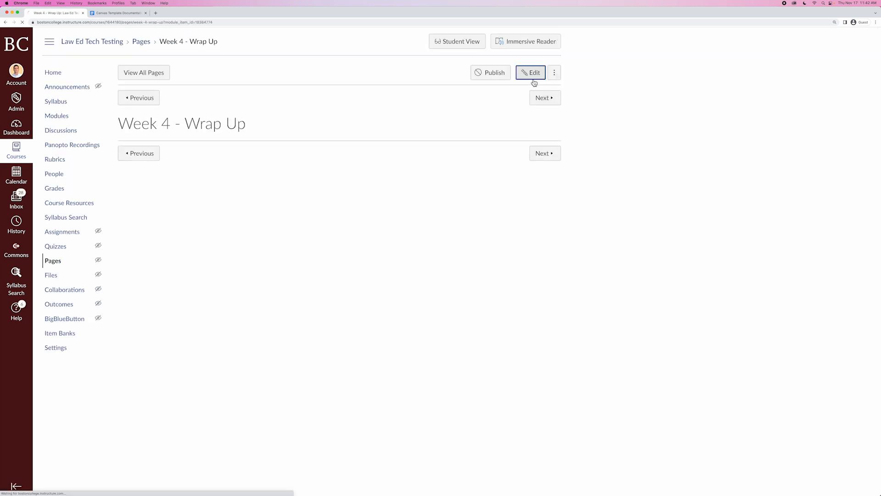
pyautogui.click(352, 199)
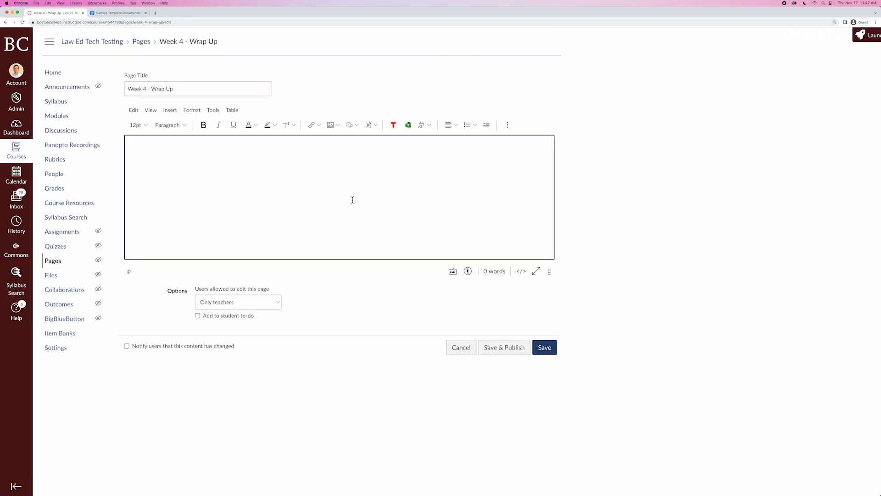
pyautogui.hotkey('ctrl', 'v')
pyautogui.scroll(5, 352, 200)
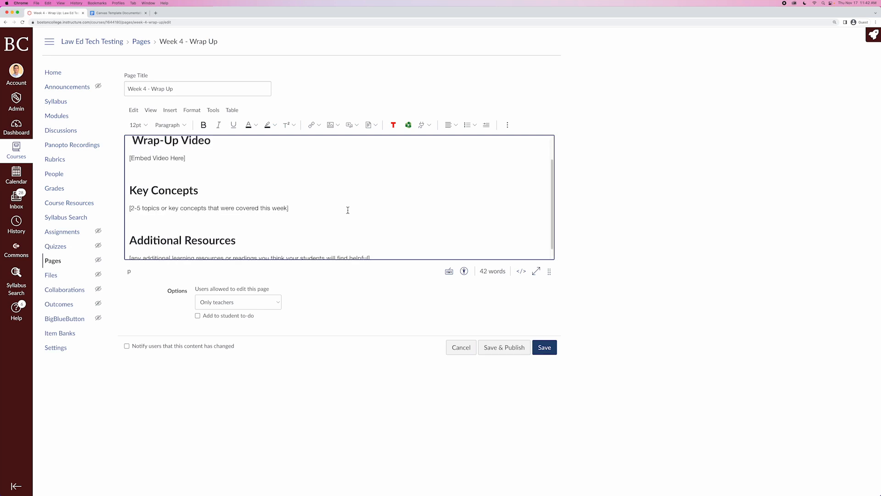
pyautogui.click(545, 349)
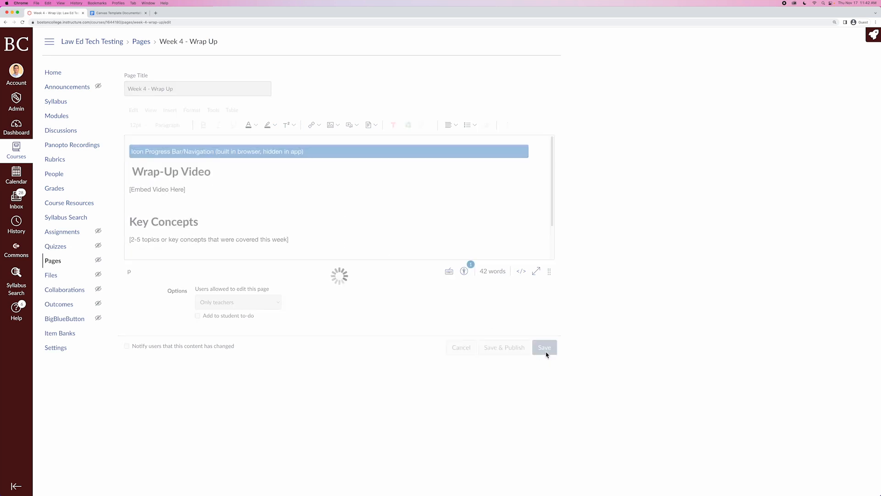
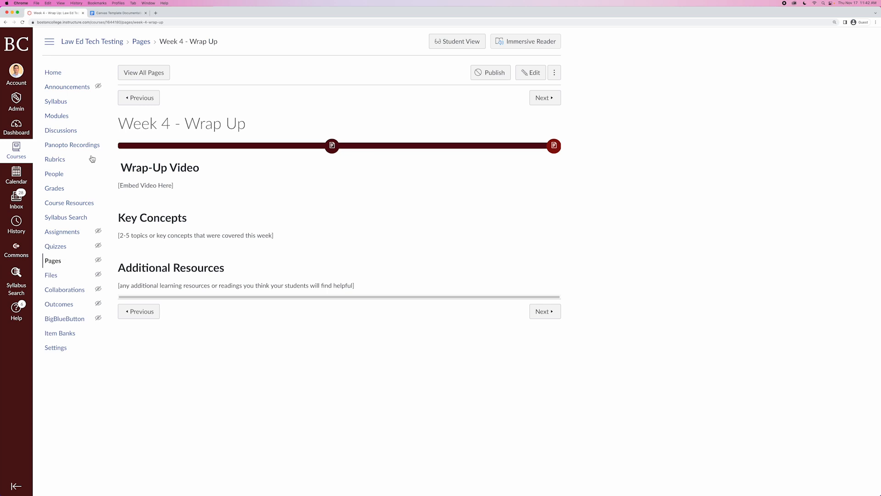
# Duplicate the Week 1 - Wrap Up page item and move the copy into the Week 4 - Topic Title module.
pyautogui.click(54, 118)
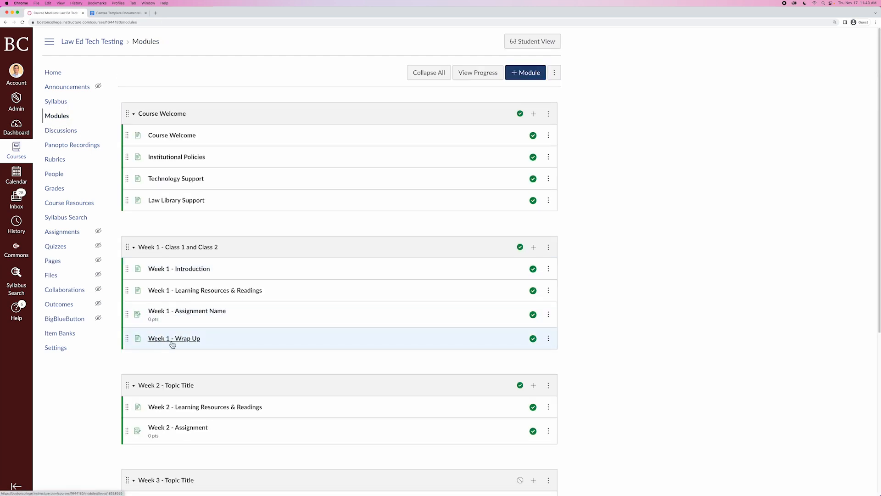
pyautogui.click(551, 341)
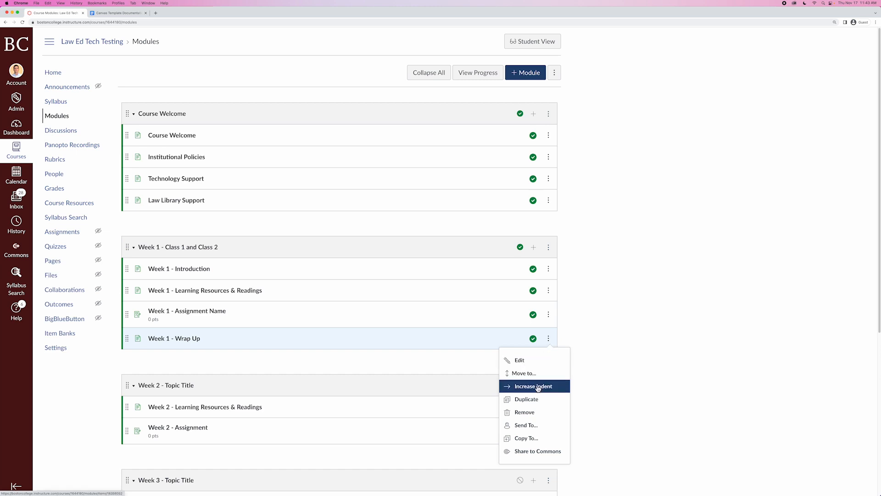
pyautogui.click(532, 400)
pyautogui.scroll(-6, 605, 398)
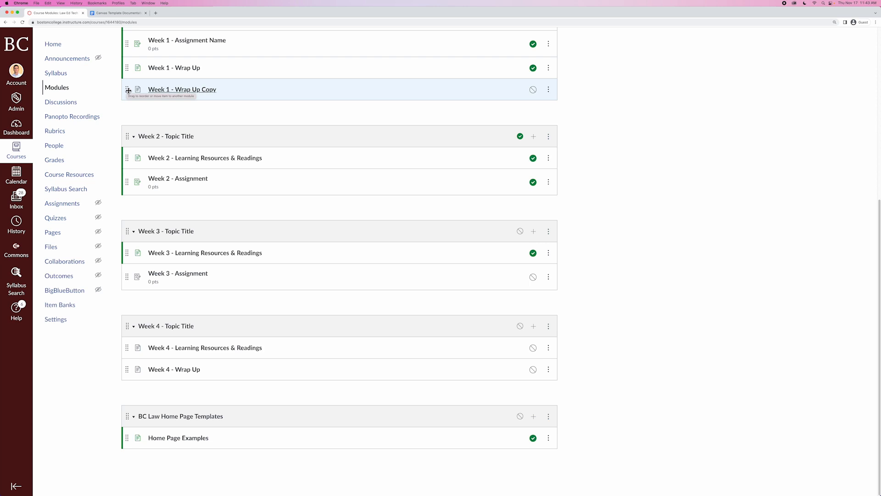
pyautogui.moveTo(129, 91); pyautogui.dragTo(126, 373)
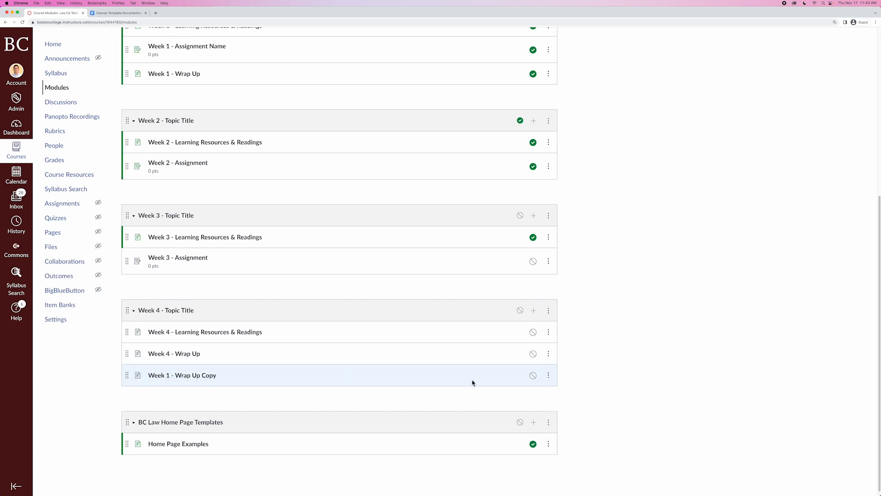
# Rename the copied module item to Week 4 - Wrap Up Copy.
pyautogui.click(551, 378)
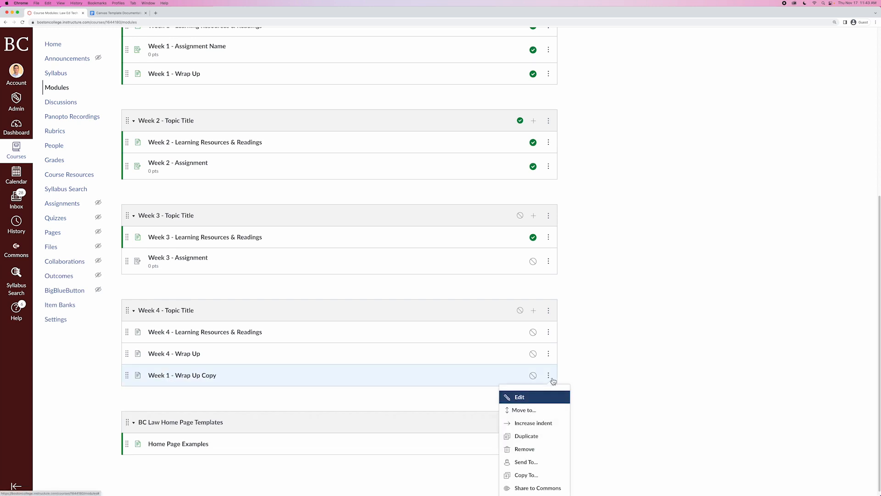
pyautogui.click(524, 398)
pyautogui.click(430, 250)
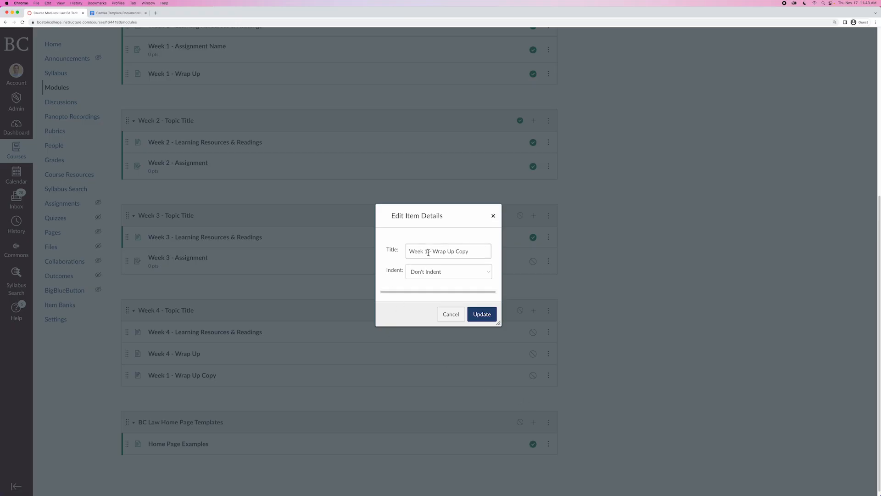
pyautogui.press('BackSpace')
pyautogui.write('4')
pyautogui.click(482, 314)
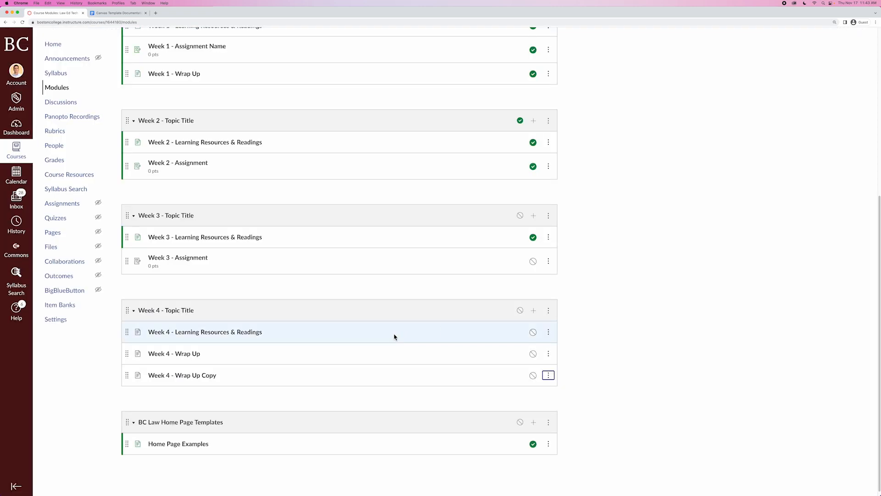
# Delete the Week 4 - Wrap Up Copy page from the course.
pyautogui.click(172, 376)
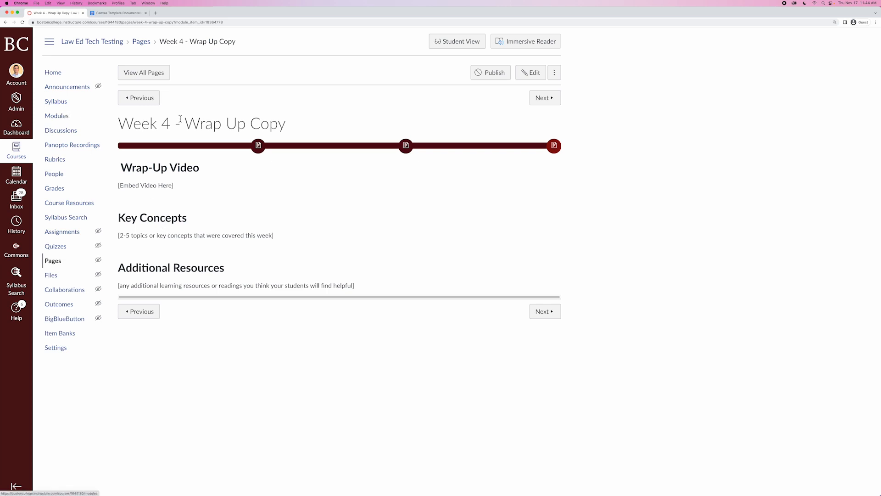
pyautogui.click(559, 76)
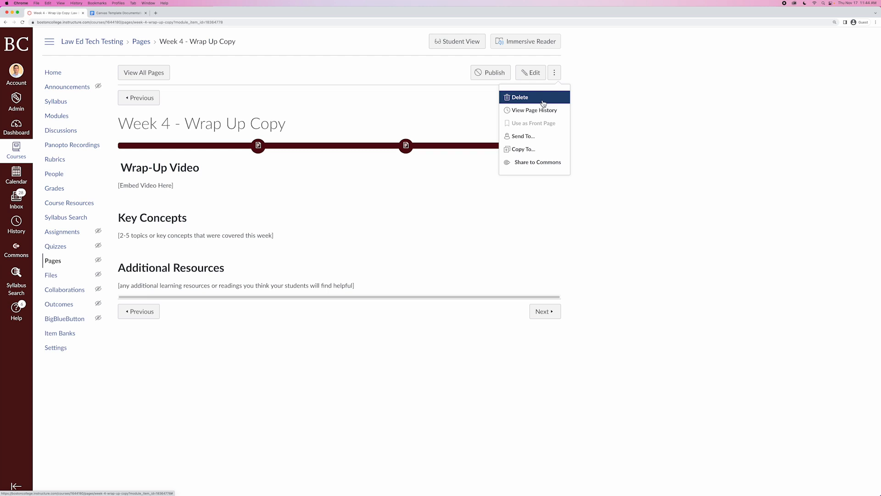
pyautogui.click(346, 115)
pyautogui.click(58, 120)
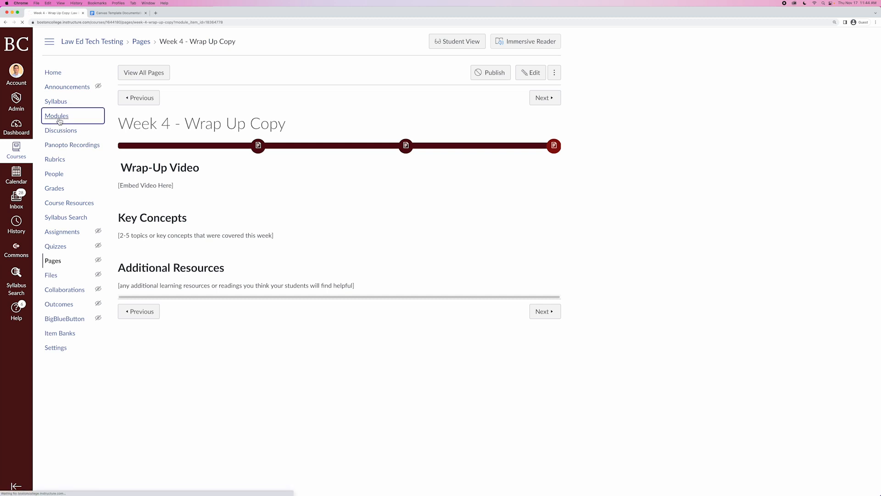
pyautogui.scroll(-5, 342, 254)
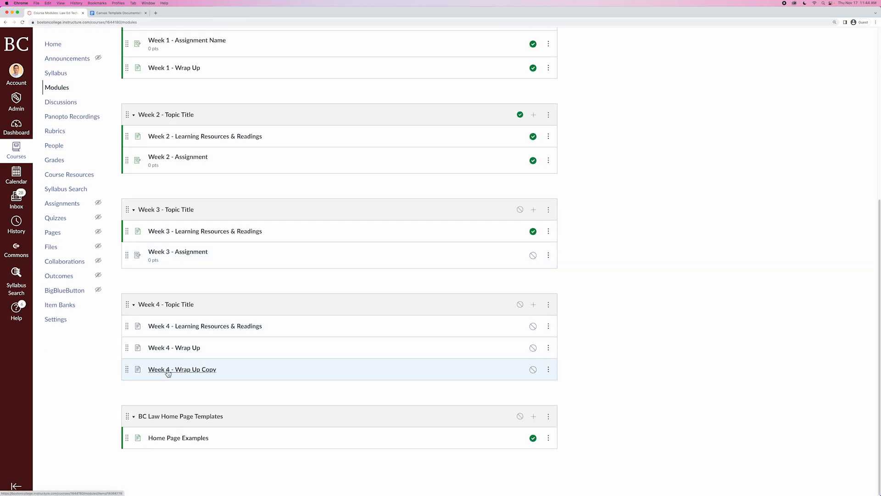
pyautogui.click(549, 370)
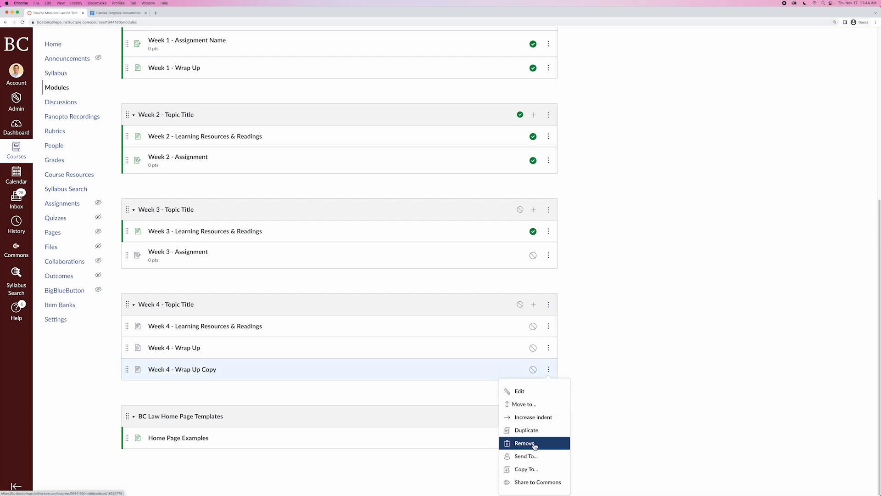
pyautogui.click(316, 384)
pyautogui.click(187, 370)
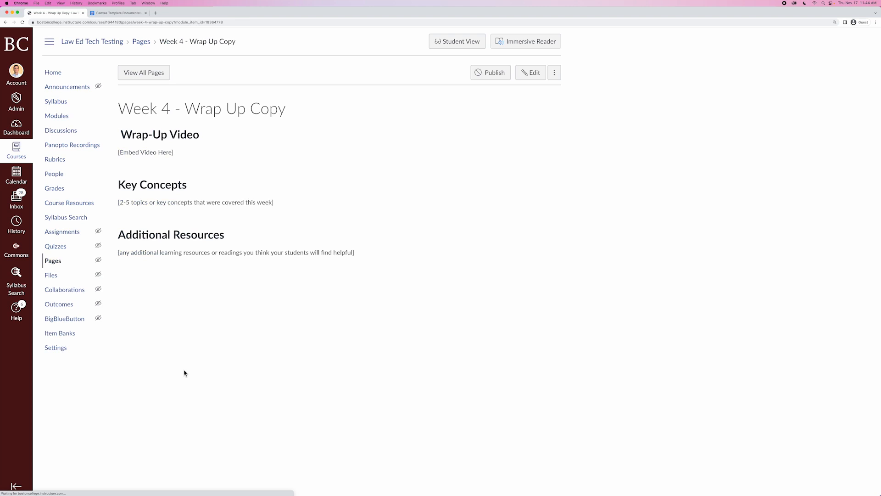
pyautogui.click(557, 76)
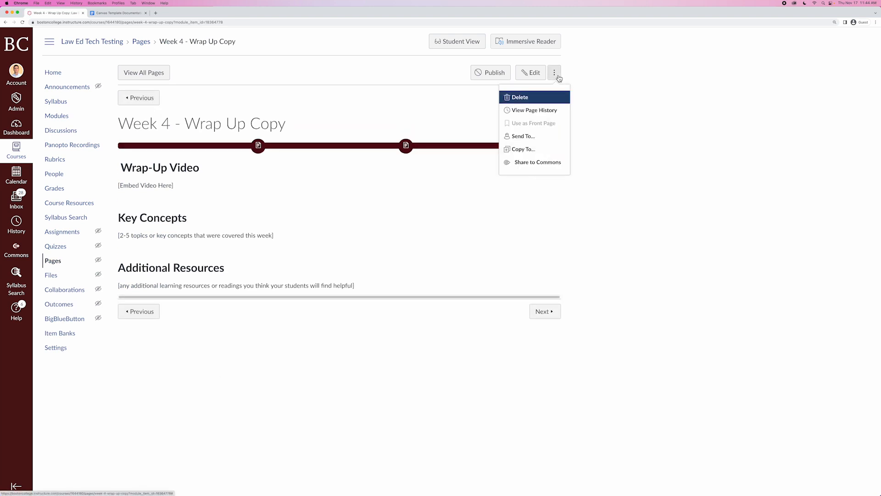
pyautogui.click(521, 98)
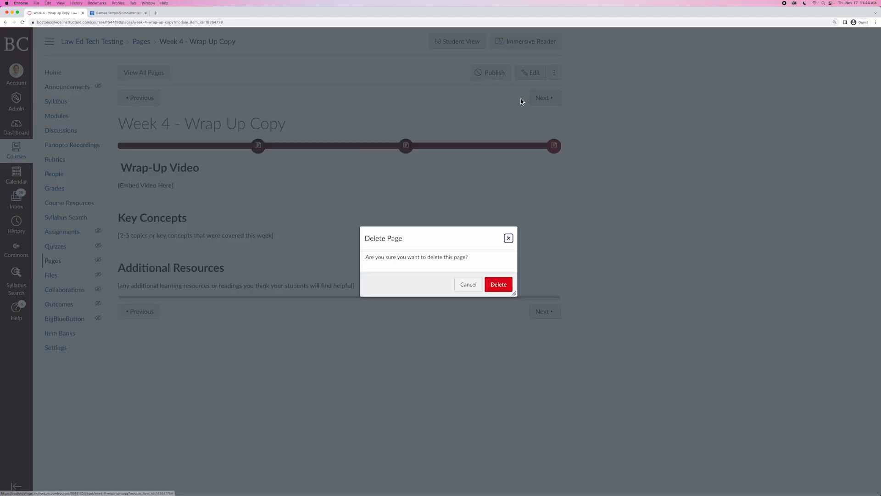
pyautogui.click(498, 284)
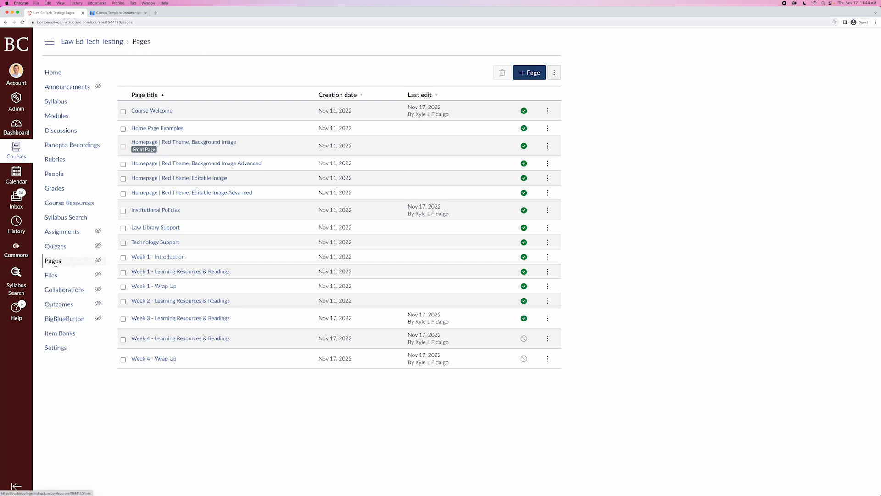
pyautogui.click(60, 120)
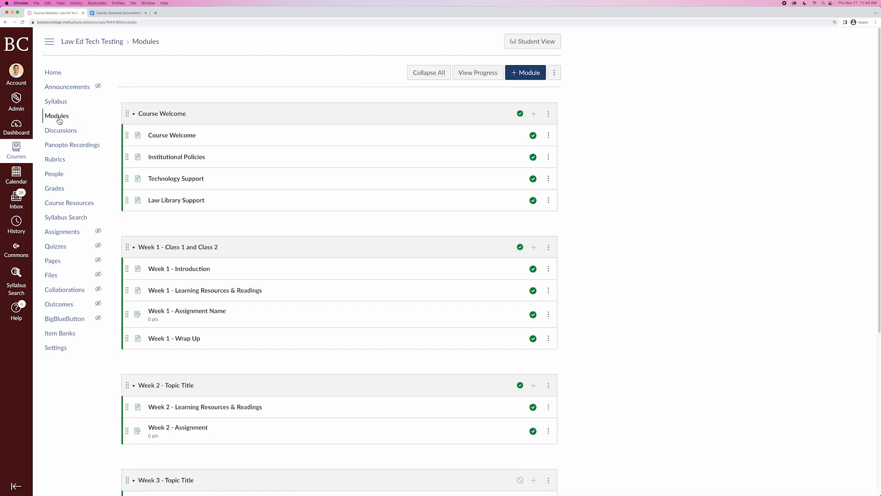
pyautogui.scroll(-1, 583, 271)
pyautogui.scroll(-5, 582, 271)
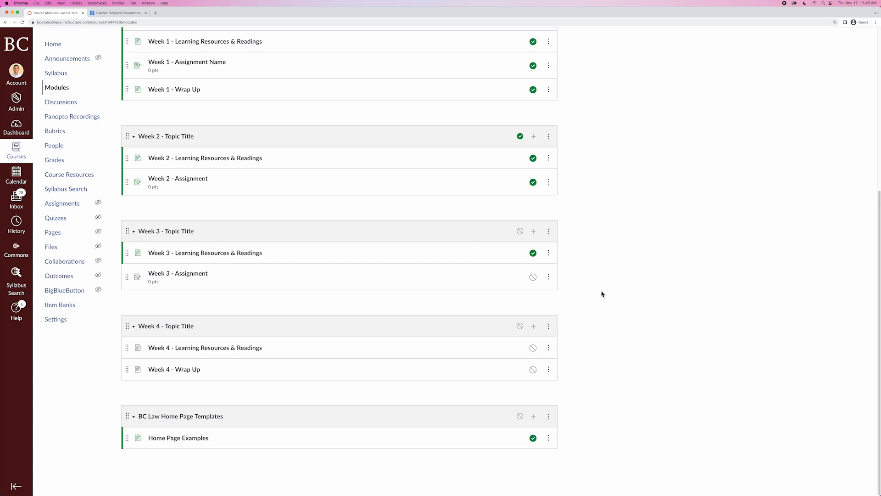
pyautogui.scroll(1, 601, 296)
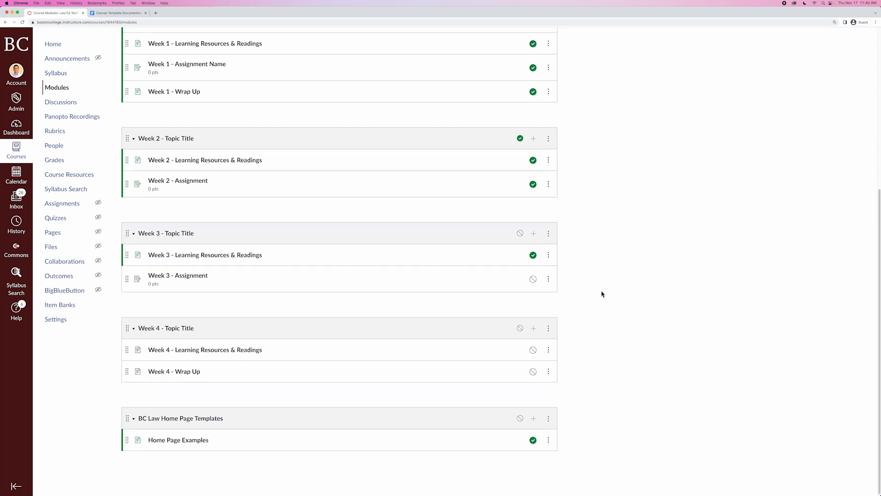
pyautogui.click(550, 330)
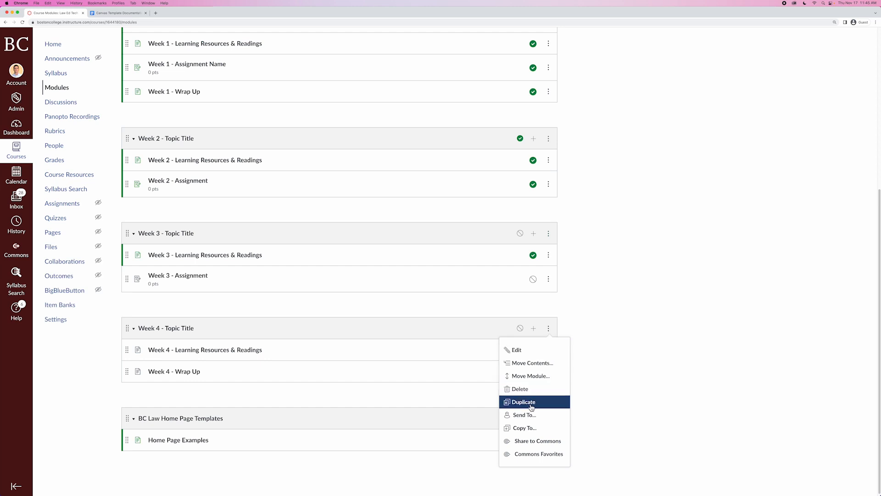
pyautogui.click(612, 378)
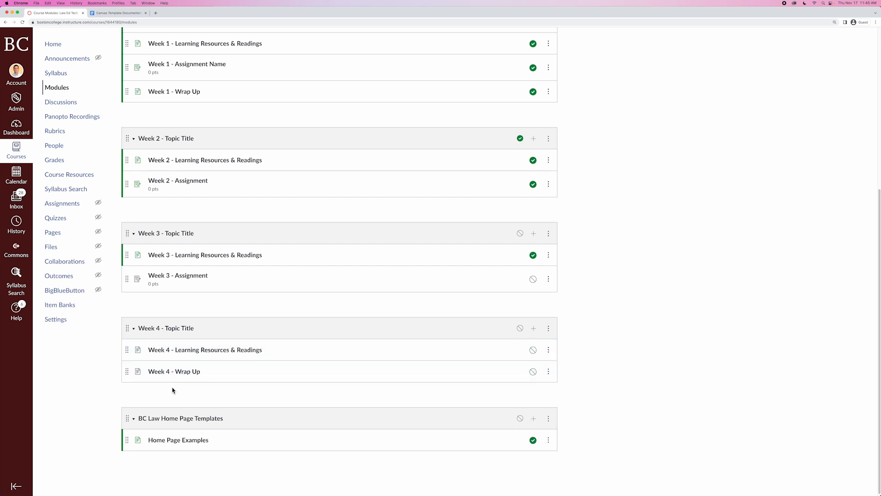
pyautogui.scroll(5, 614, 354)
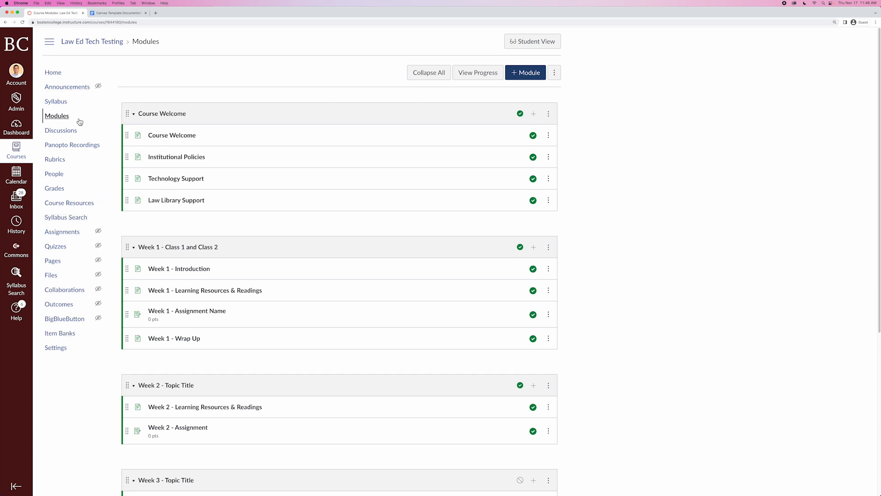
# Examine the course navigation settings to see which items are hidden from students.
pyautogui.click(56, 352)
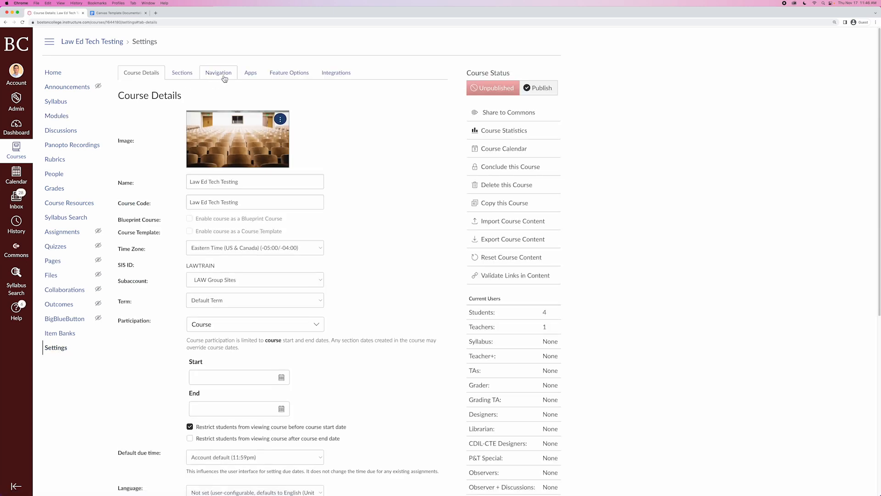
pyautogui.click(225, 78)
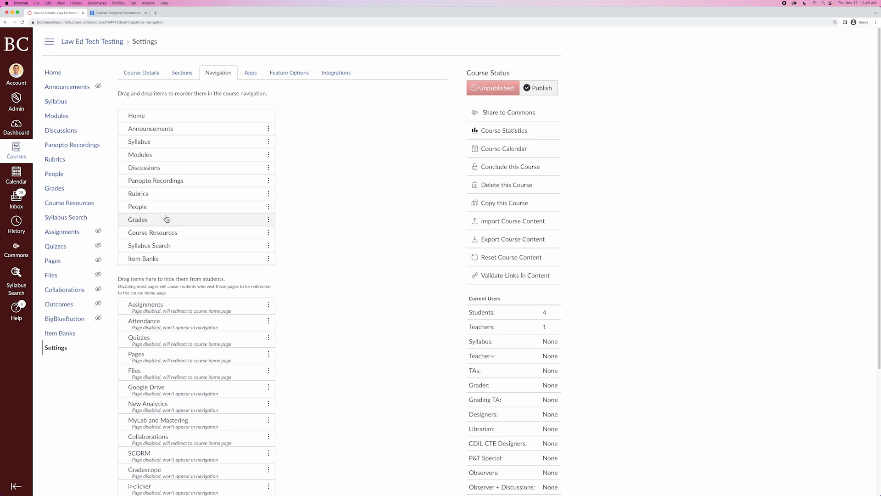
pyautogui.moveTo(184, 124); pyautogui.dragTo(344, 334)
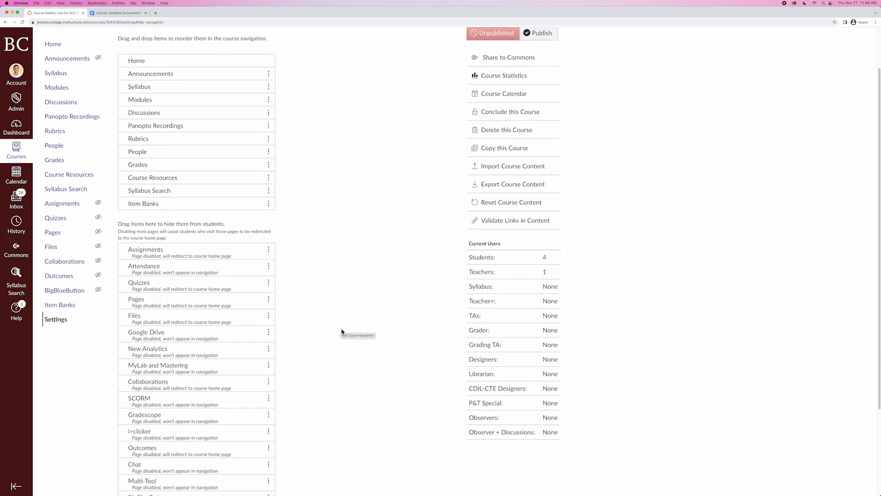
pyautogui.scroll(-4, 342, 330)
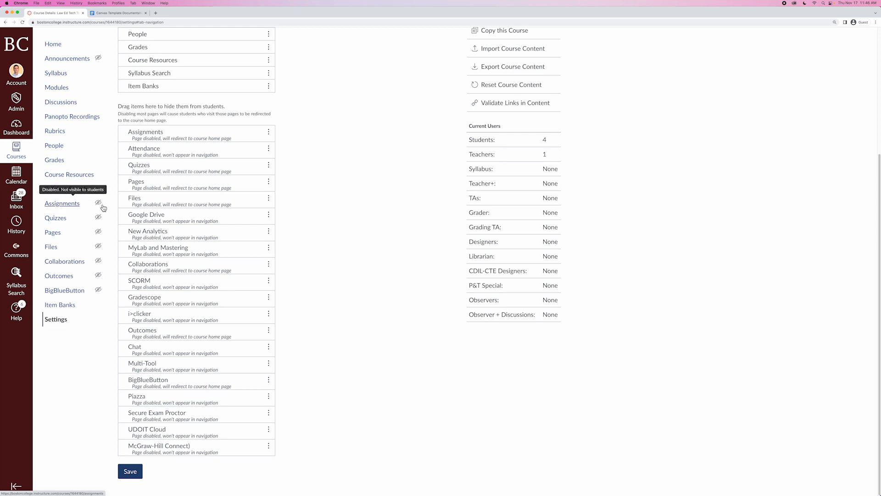
pyautogui.scroll(3, 359, 334)
pyautogui.scroll(3, 359, 335)
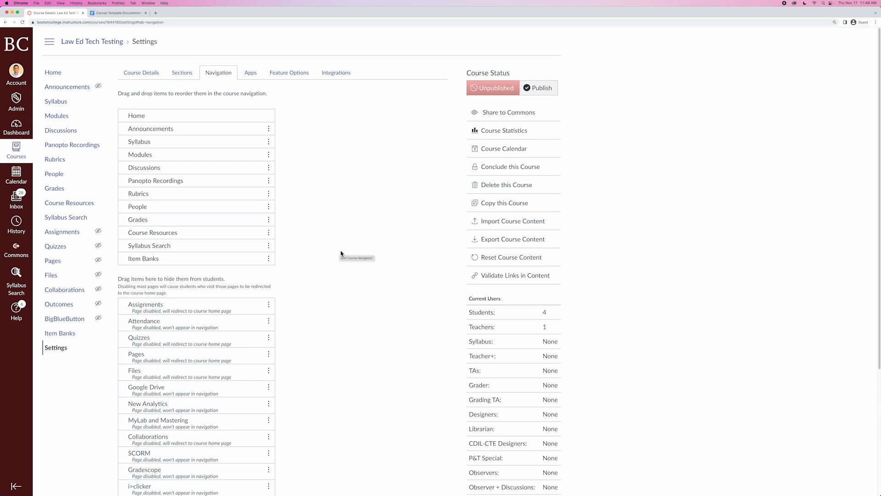
# Review the Home Page Examples page and open the Week 1 - Introduction page.
pyautogui.click(52, 118)
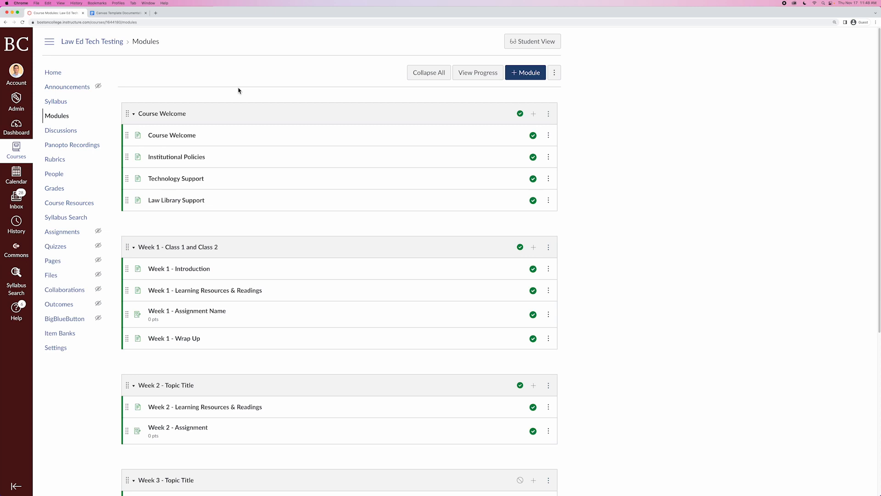
pyautogui.scroll(-5, 298, 248)
pyautogui.click(176, 438)
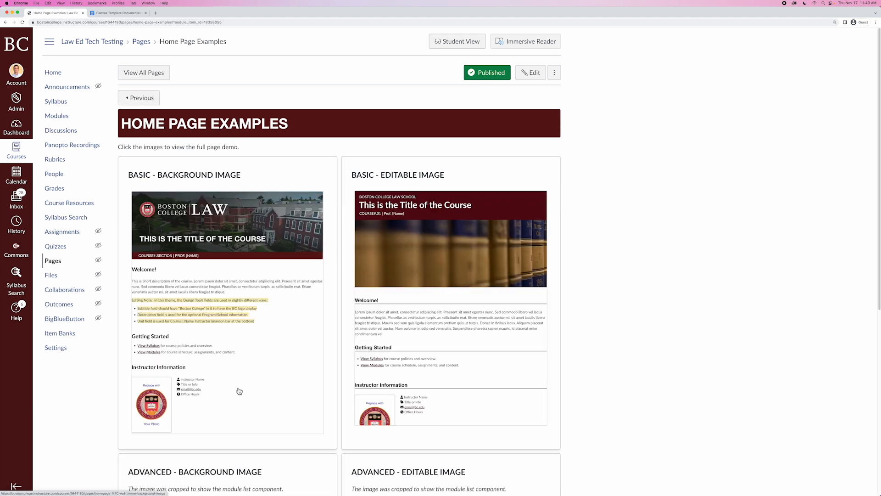
pyautogui.scroll(-1, 201, 394)
pyautogui.scroll(-5, 200, 394)
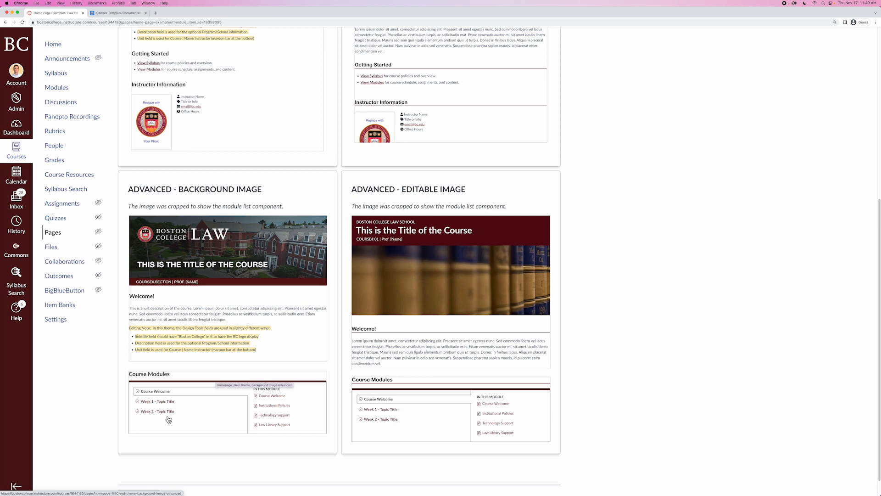
pyautogui.scroll(6, 169, 417)
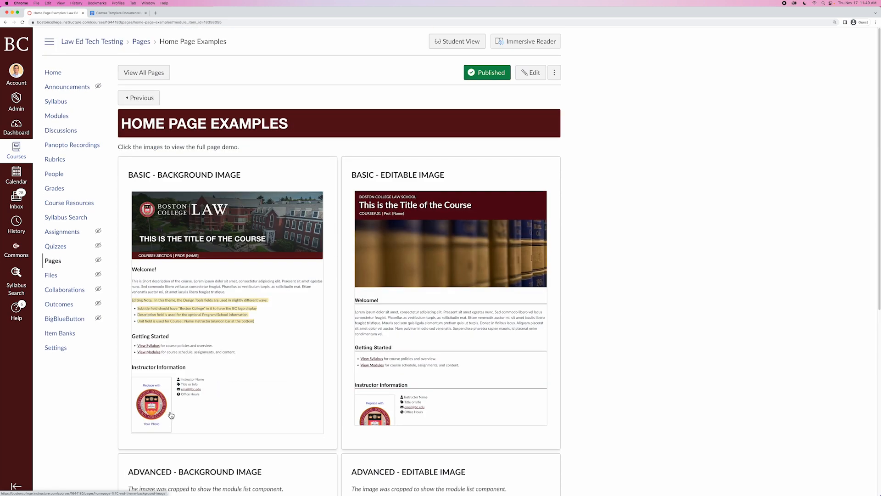
pyautogui.click(57, 117)
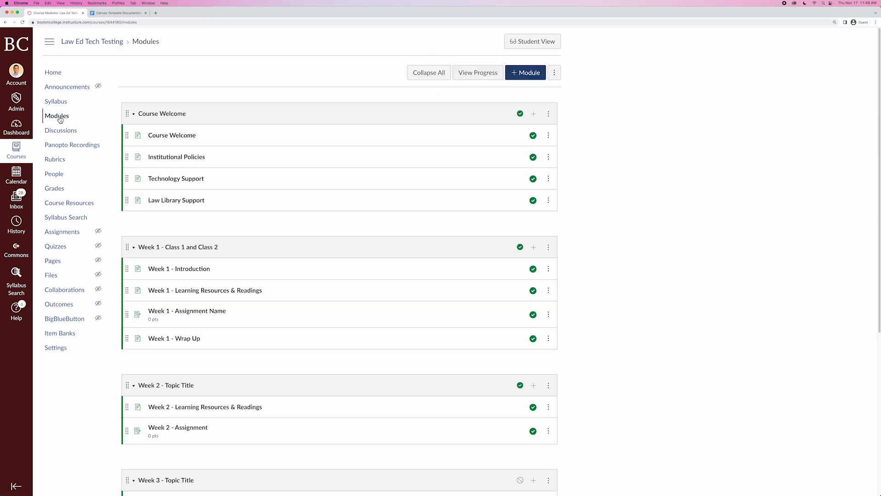
pyautogui.click(175, 271)
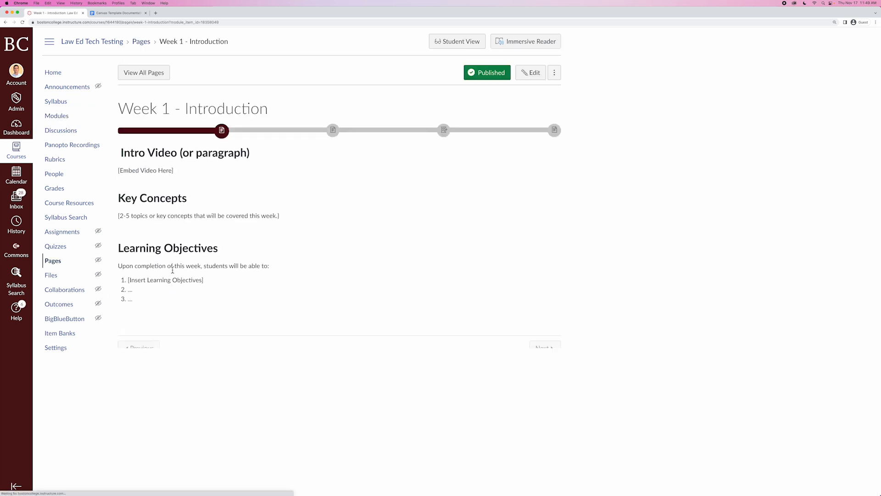